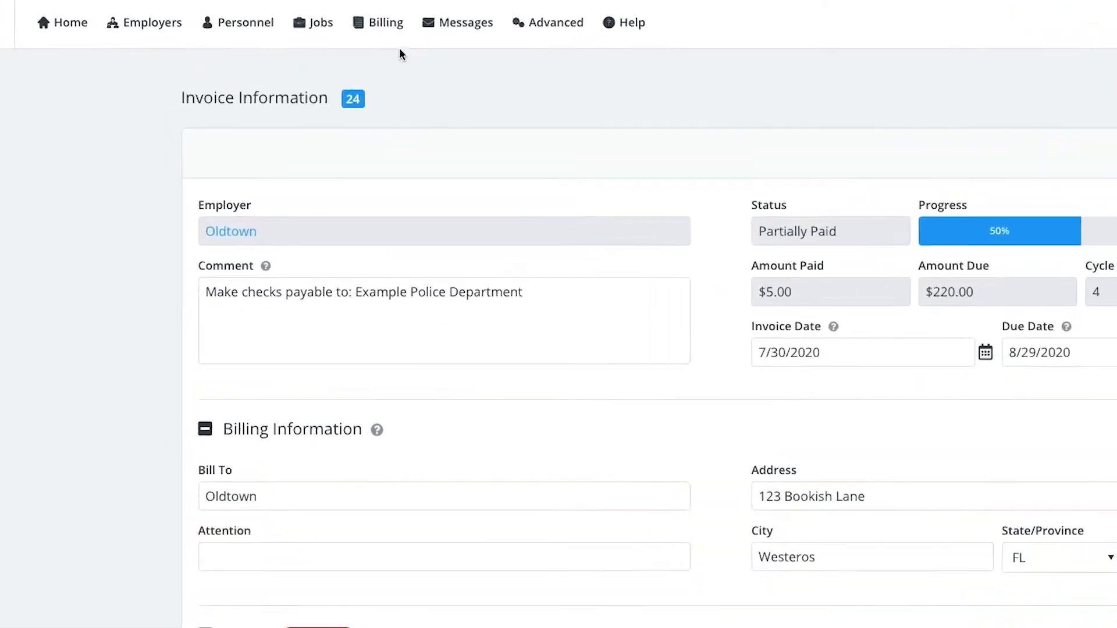
# Step: Open the invoice search list from billing
pyautogui.click(312, 19)
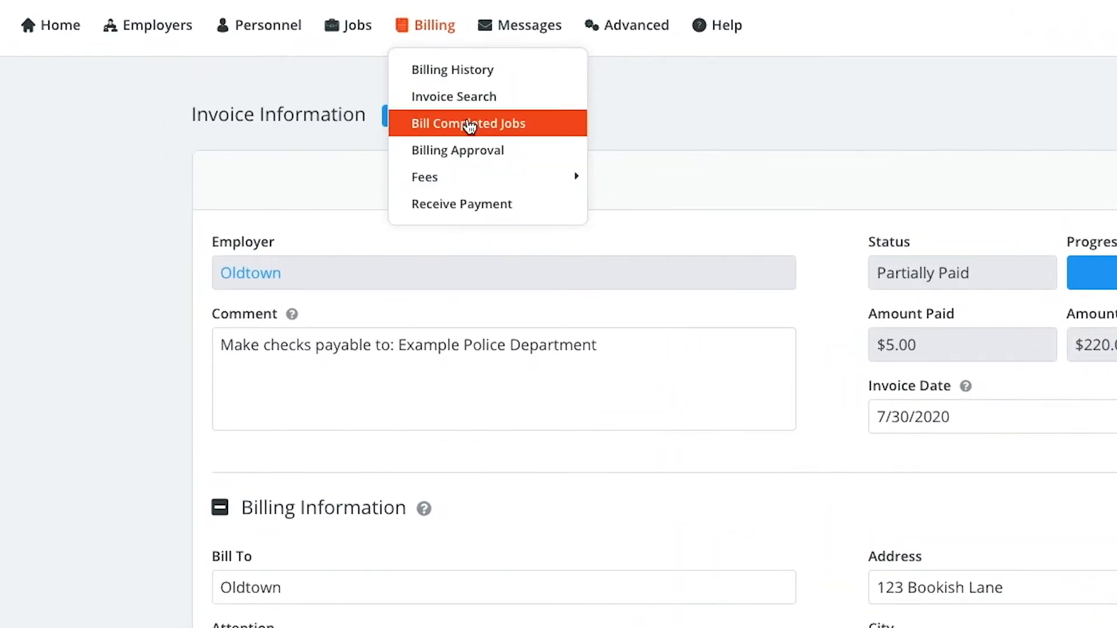
pyautogui.click(469, 124)
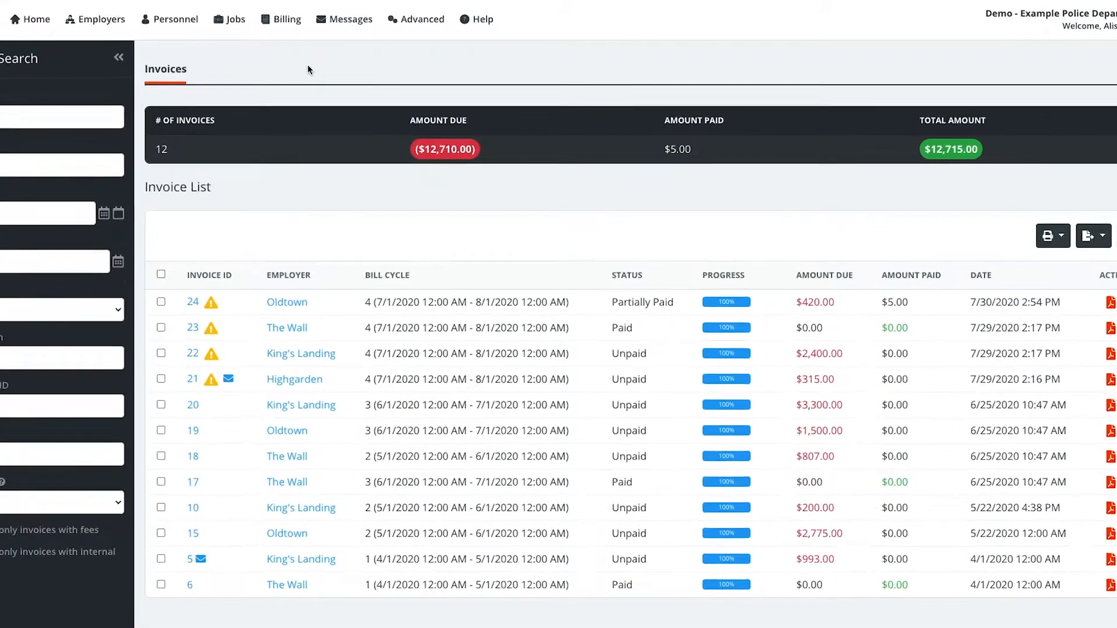
# Step: Open the site's billing settings and review the bill cycle type, job attachment and default invoice grouping options
pyautogui.click(436, 18)
pyautogui.moveTo(449, 111)
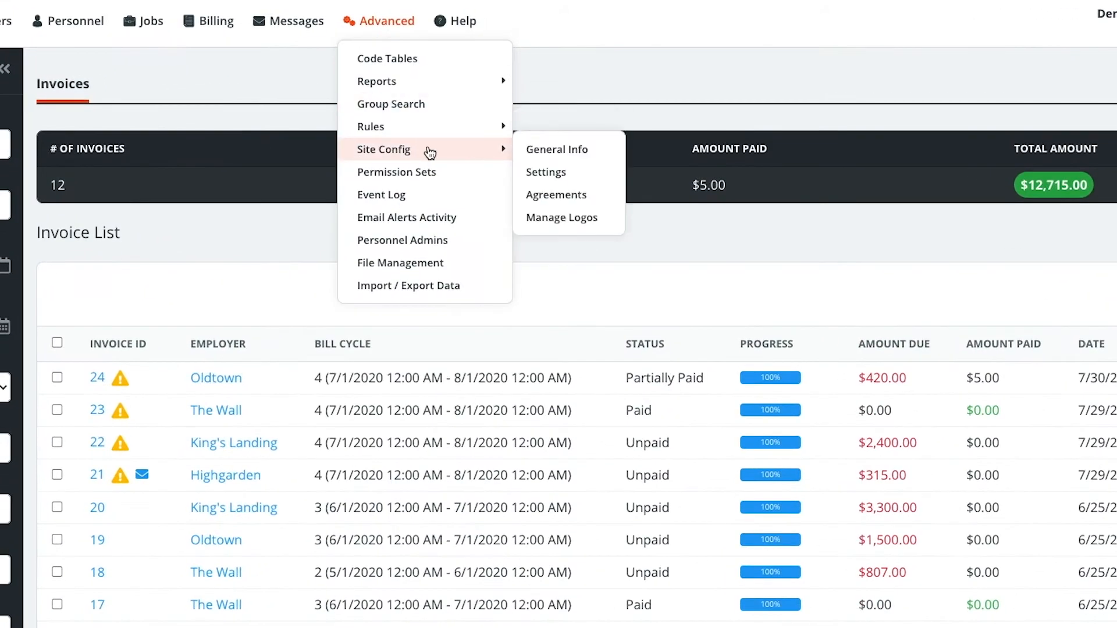
pyautogui.click(577, 174)
pyautogui.click(119, 143)
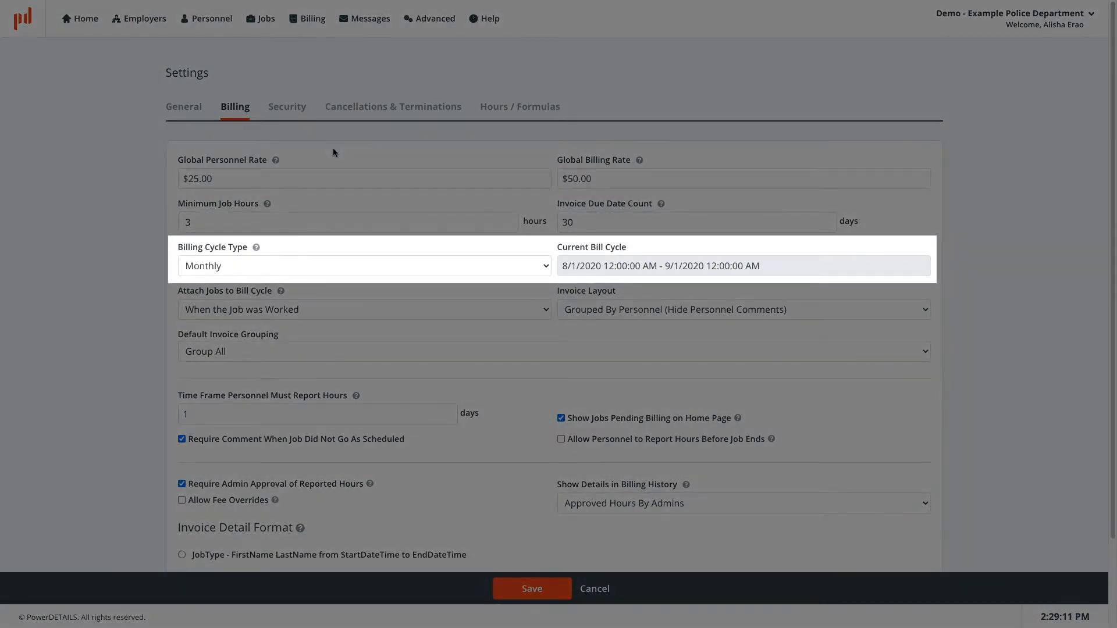
pyautogui.click(505, 309)
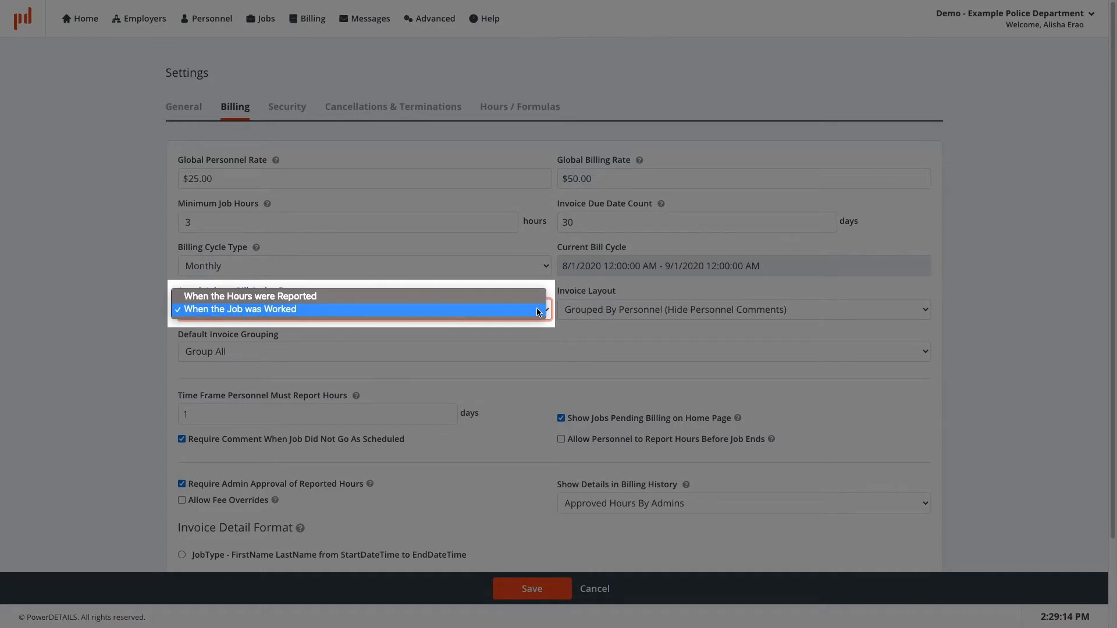
pyautogui.click(562, 330)
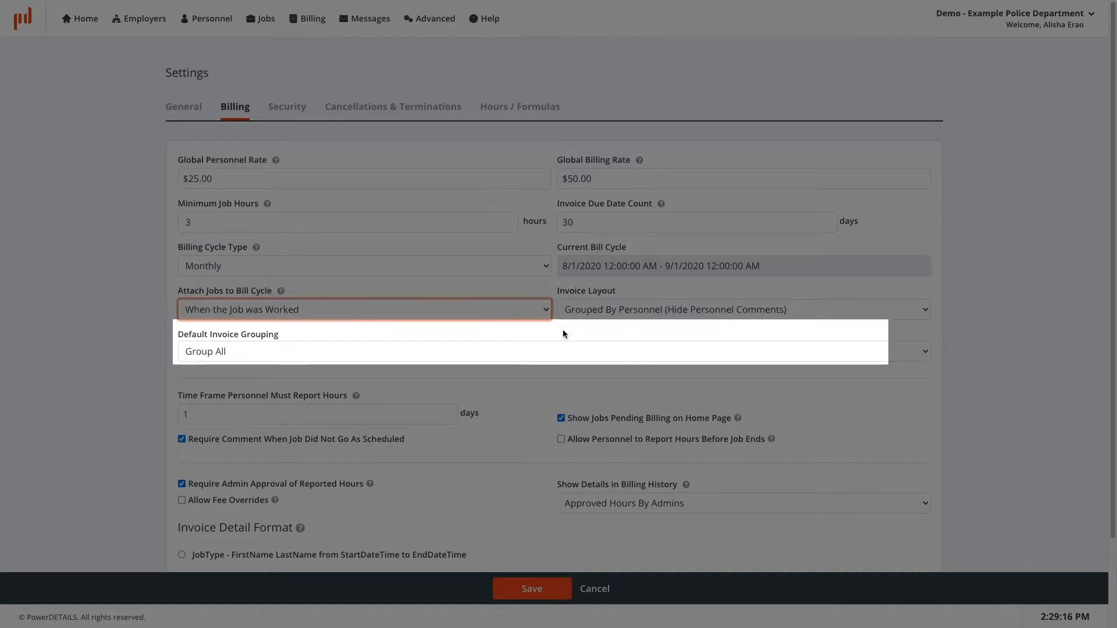
pyautogui.click(574, 344)
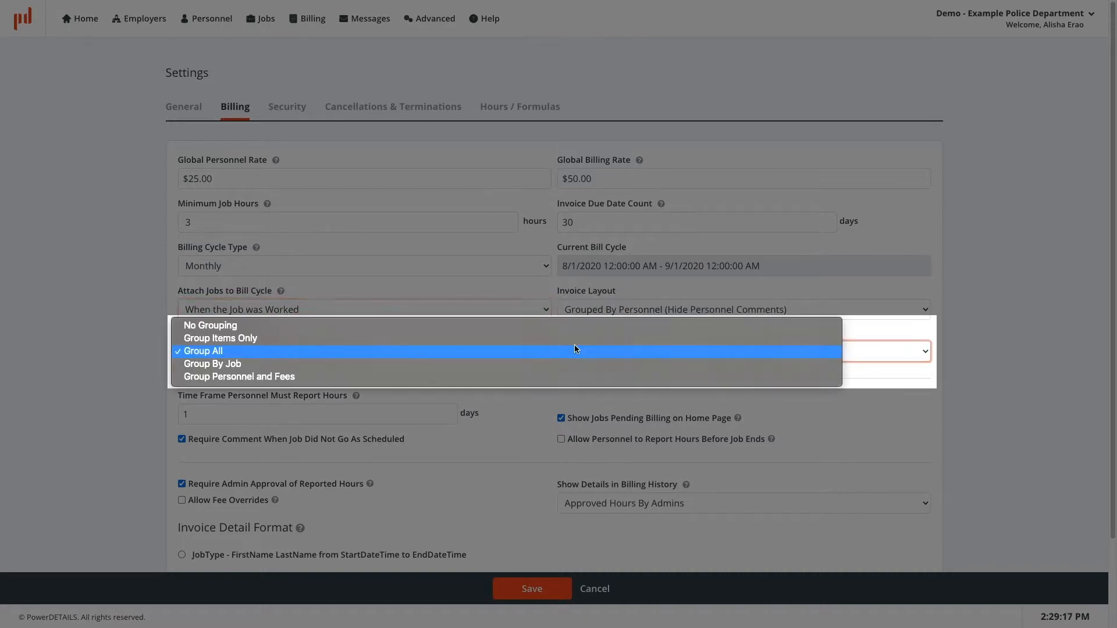
pyautogui.click(859, 332)
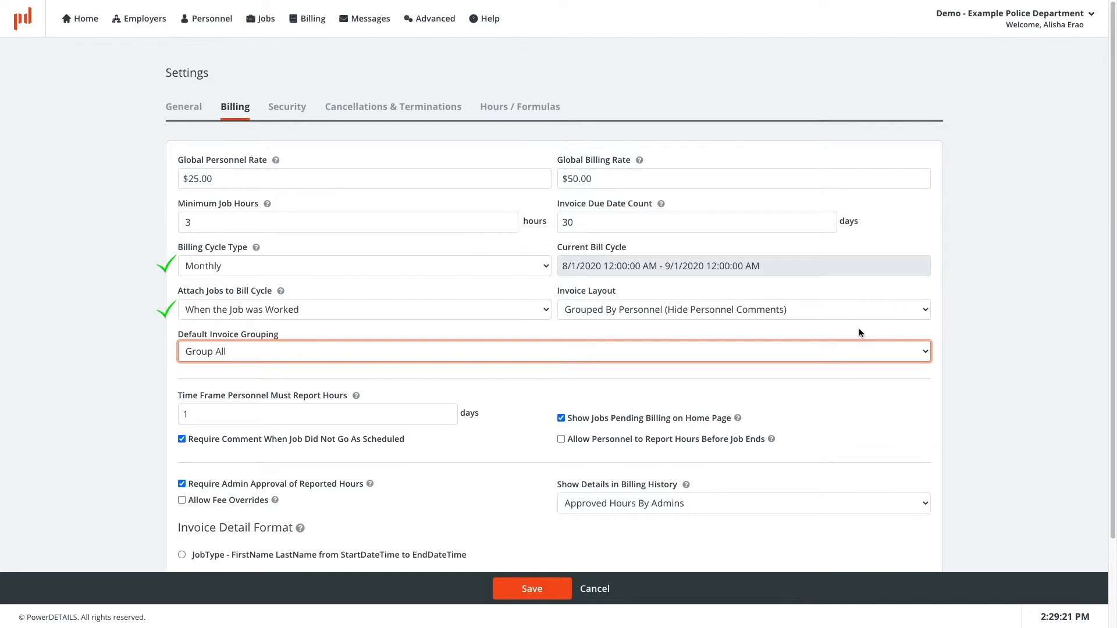
# Step: Open the Oldtown employer record and view its billing tab's invoice grouping
pyautogui.moveTo(143, 21)
pyautogui.click(168, 68)
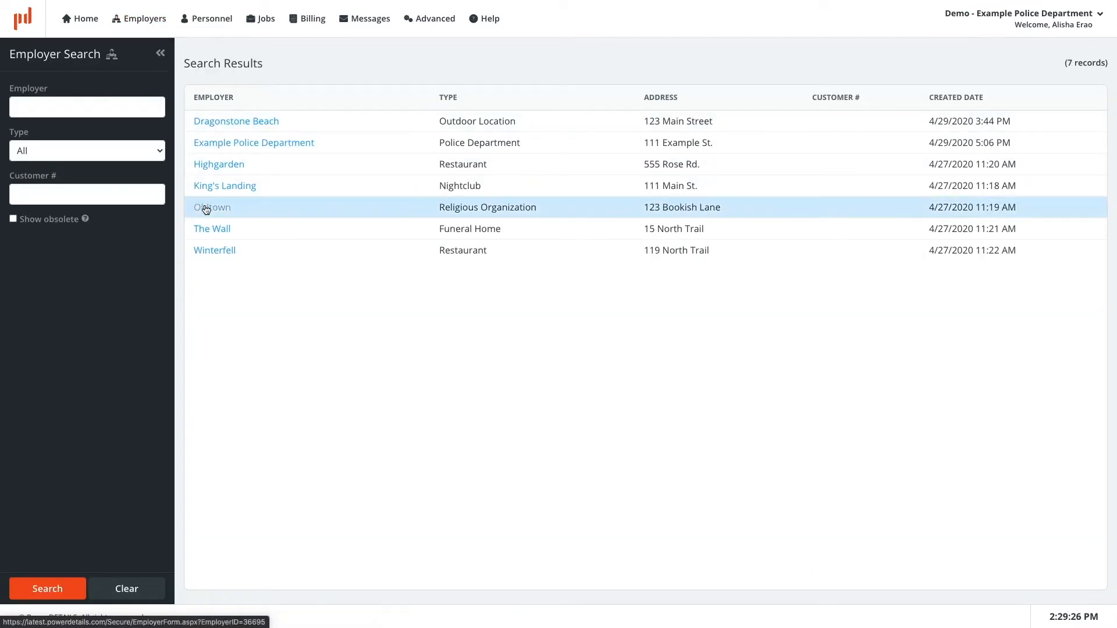
pyautogui.click(206, 208)
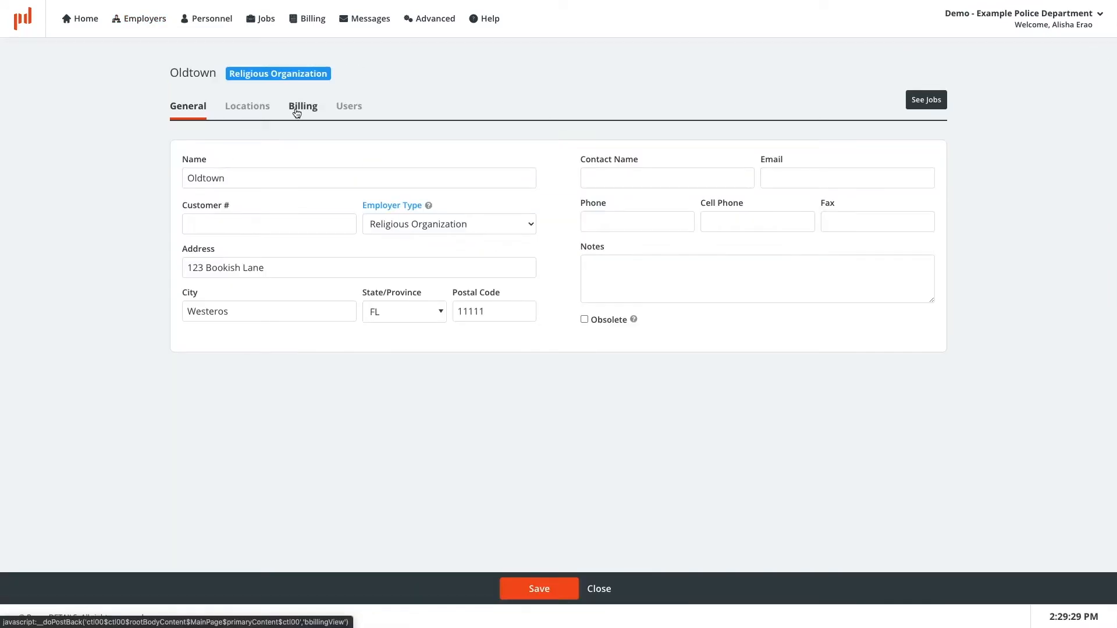
pyautogui.click(297, 112)
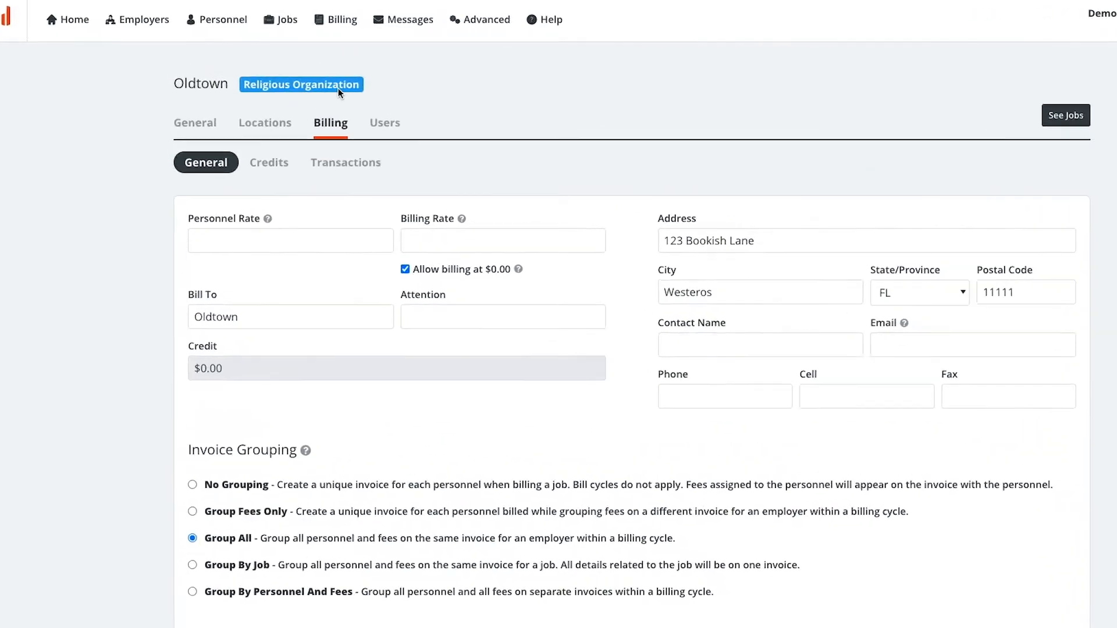
# Step: Search invoices for employer oldtown and check the bill cycle filter options
pyautogui.moveTo(315, 25)
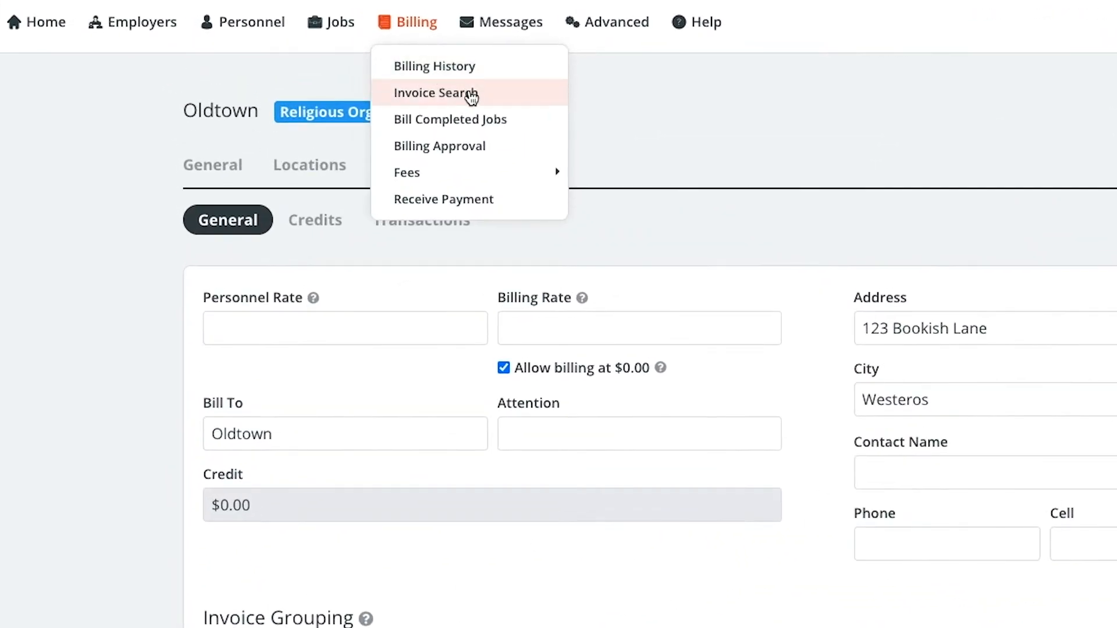
pyautogui.click(476, 96)
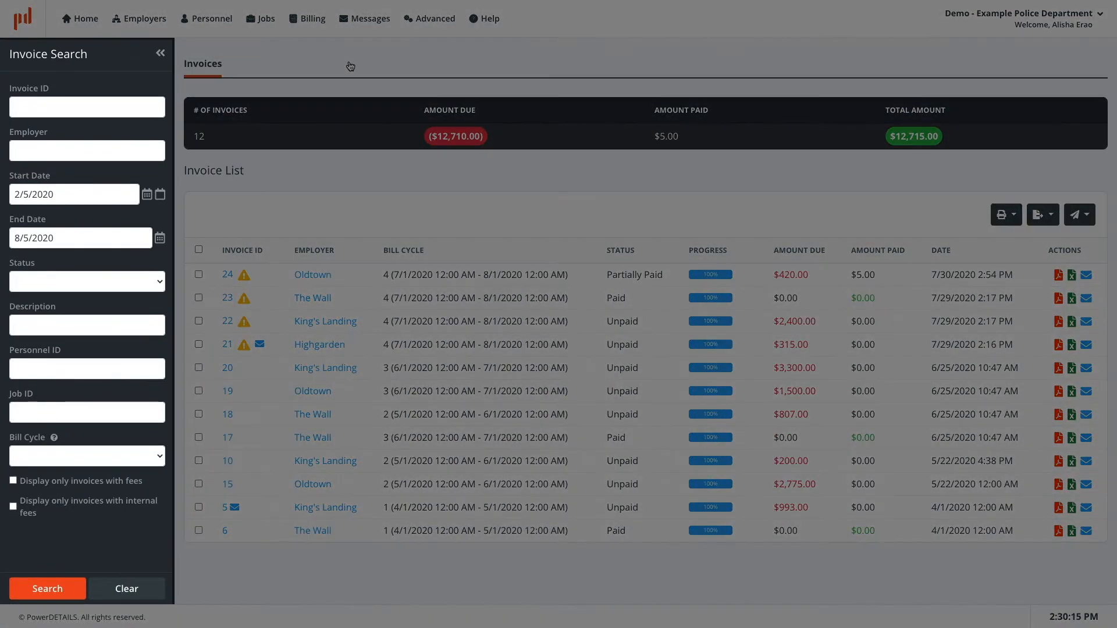
pyautogui.click(112, 153)
pyautogui.write('oldtown')
pyautogui.press('Return')
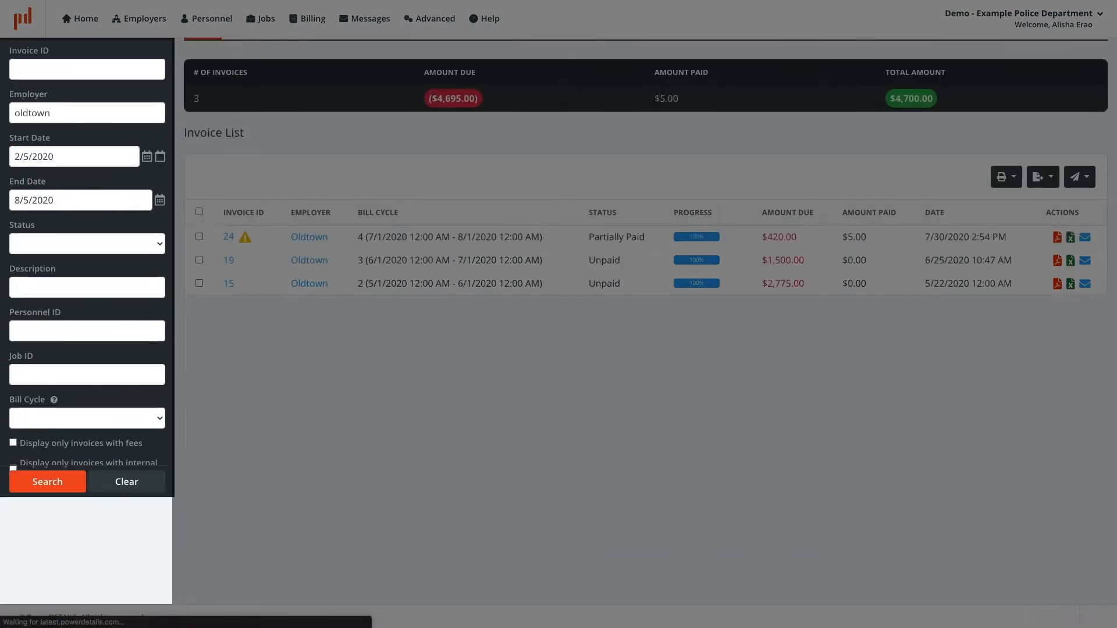
pyautogui.click(159, 455)
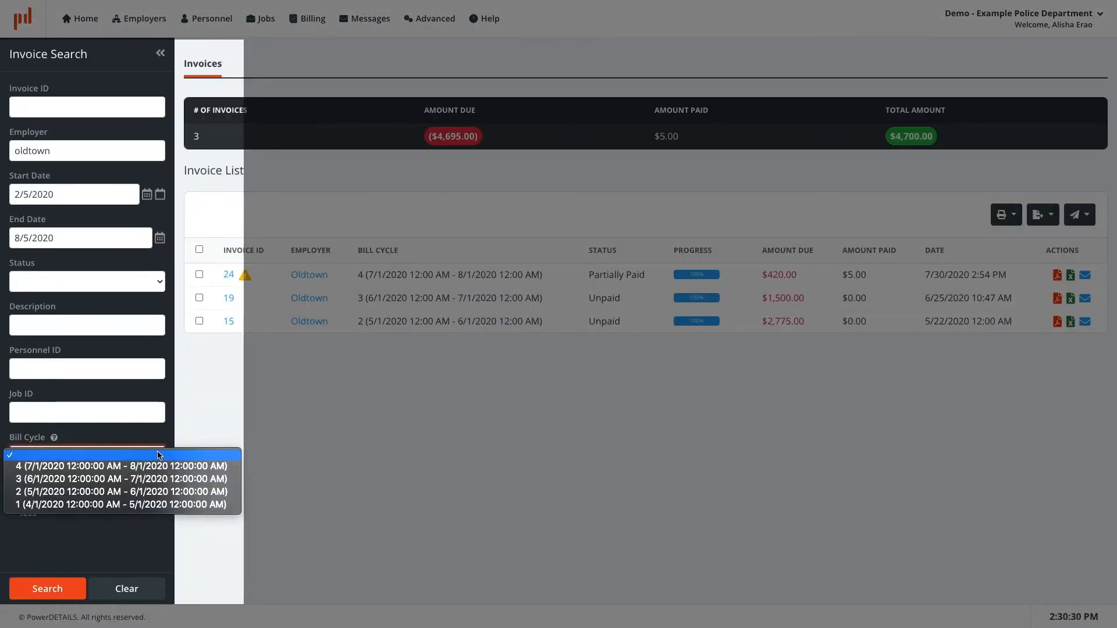
pyautogui.click(160, 443)
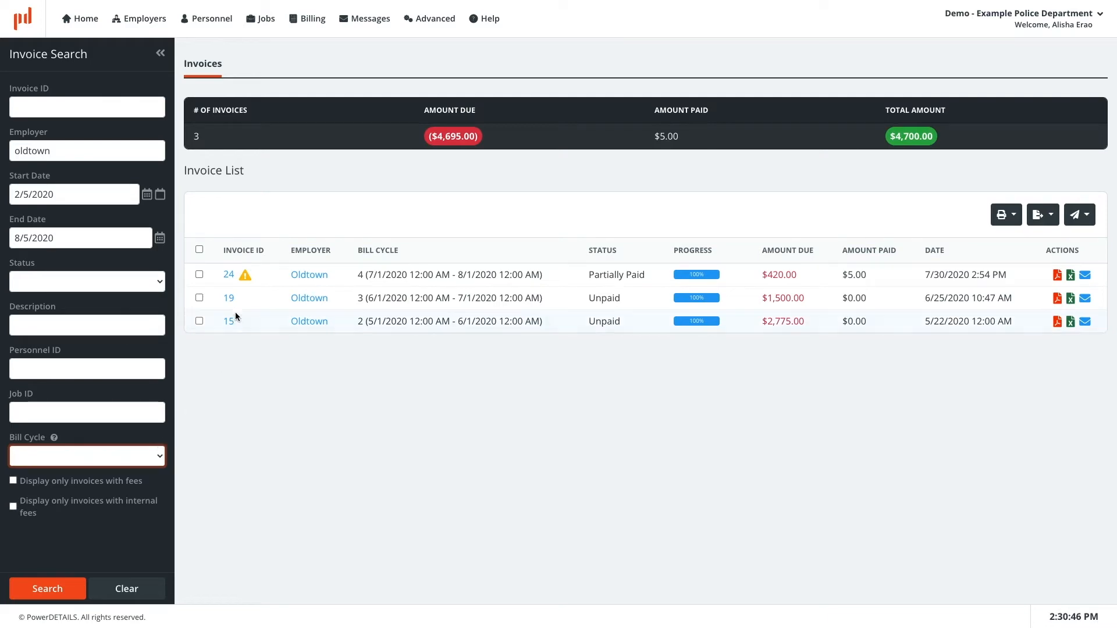
# Step: Open invoice 24 and view its employer record before returning to the invoice
pyautogui.click(230, 275)
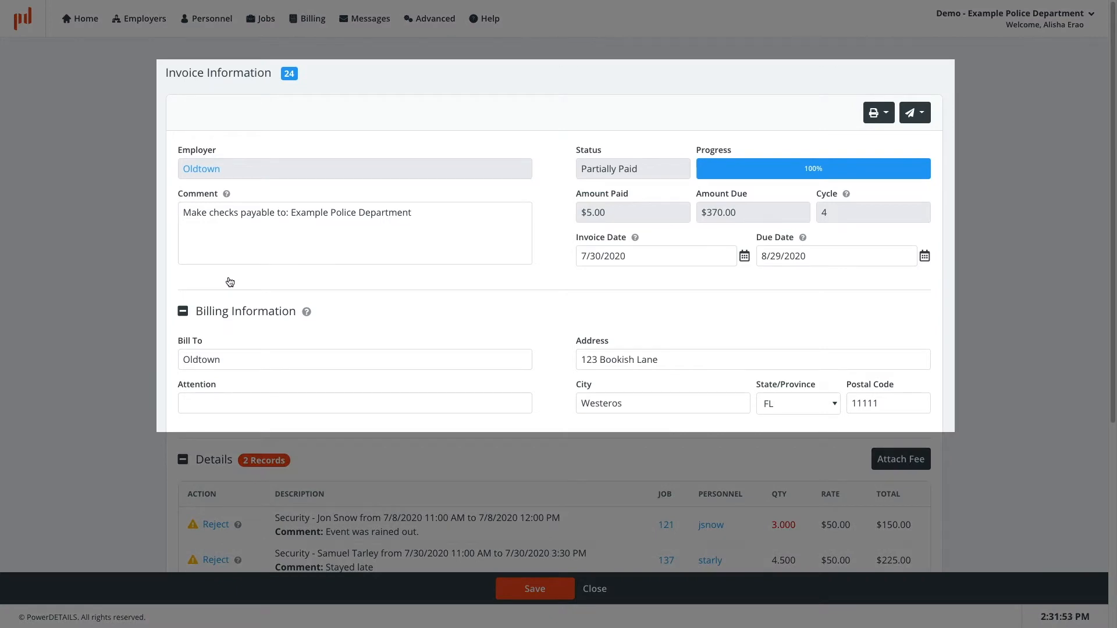
pyautogui.click(210, 175)
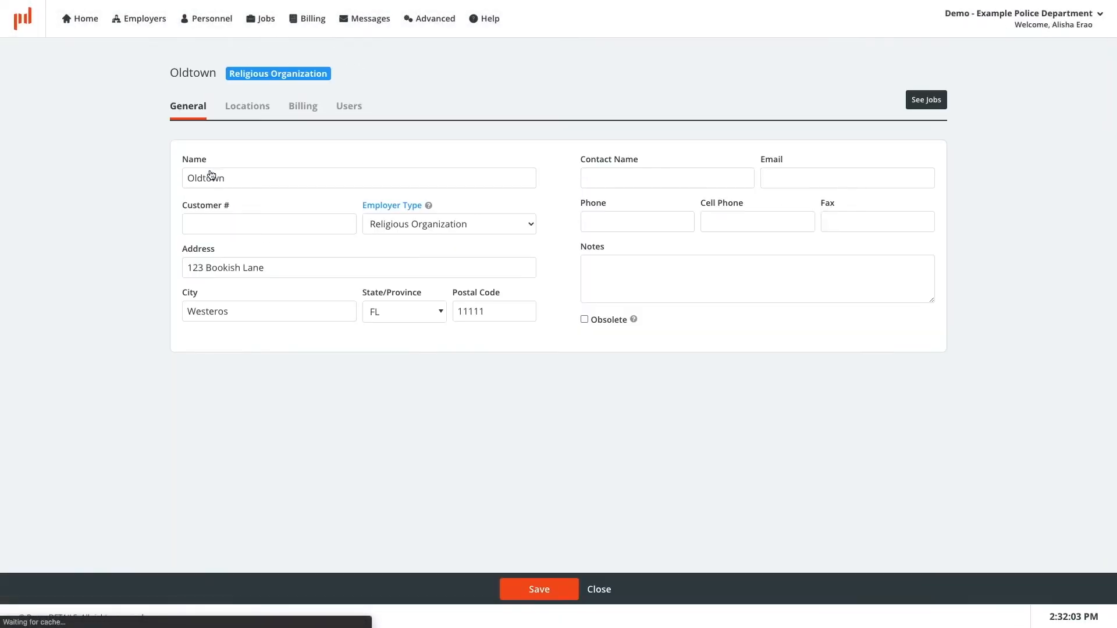
pyautogui.click(291, 109)
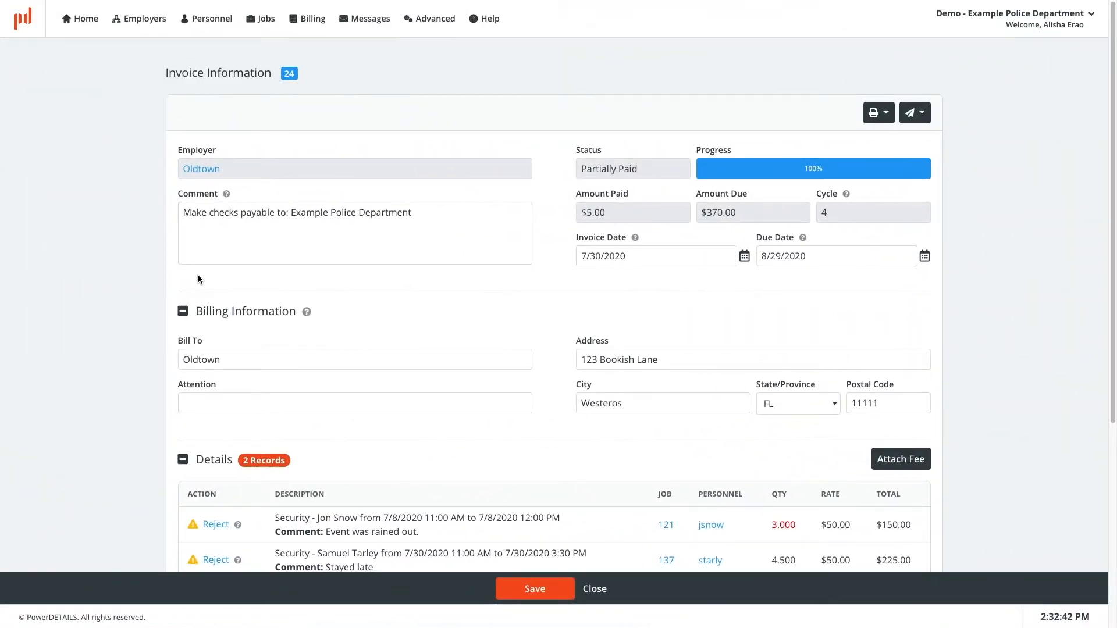
# Step: Reject the job 137 detail line on invoice 24
pyautogui.scroll(-3, 159, 384)
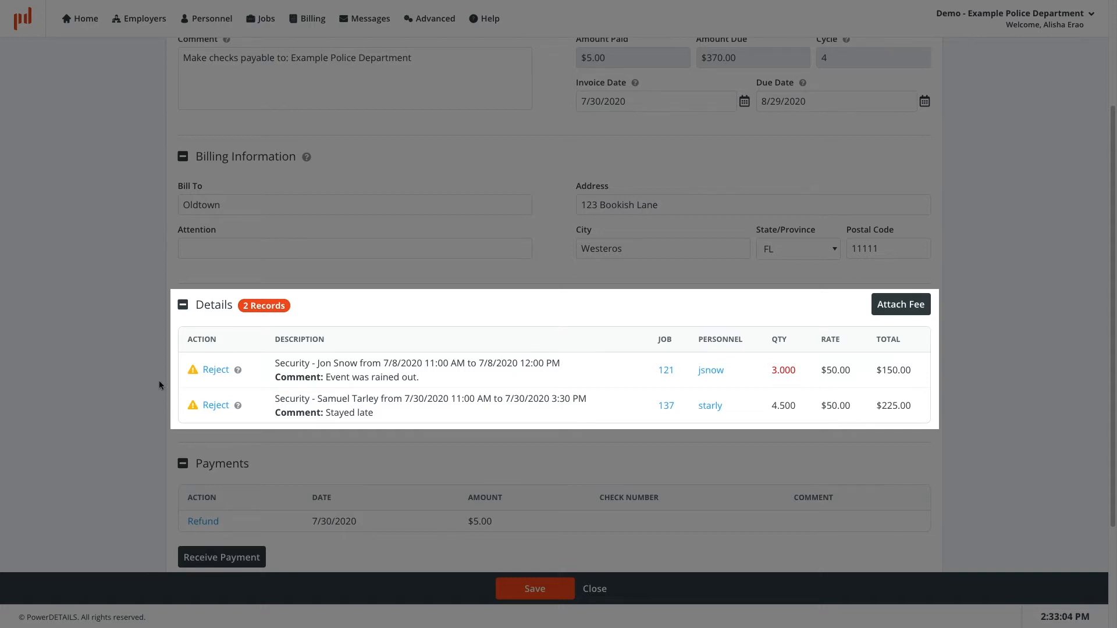
pyautogui.click(216, 405)
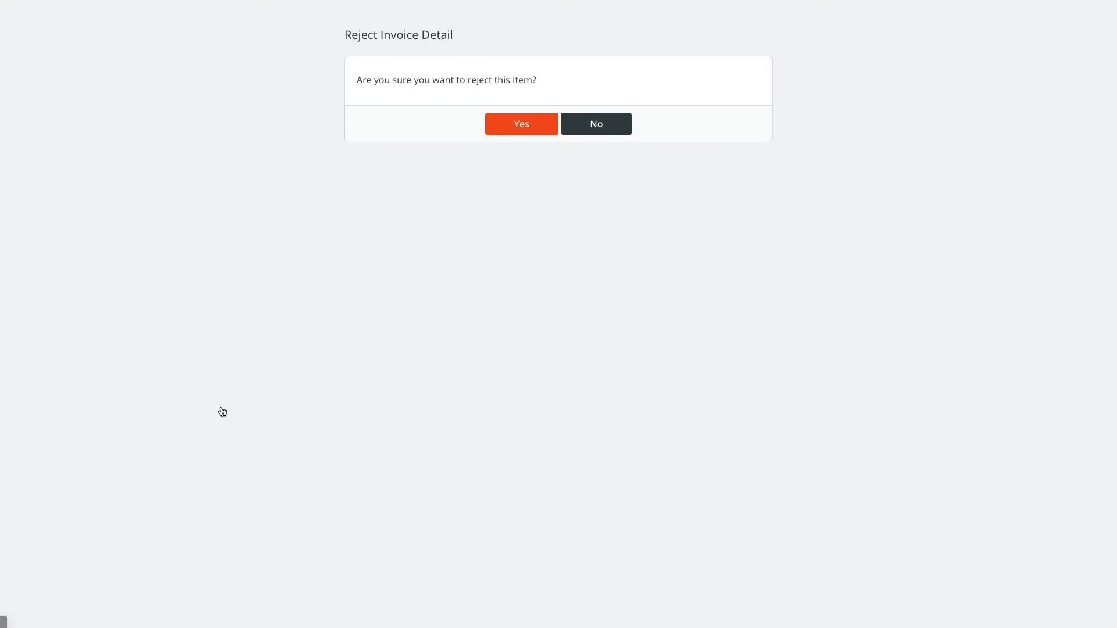
pyautogui.click(505, 133)
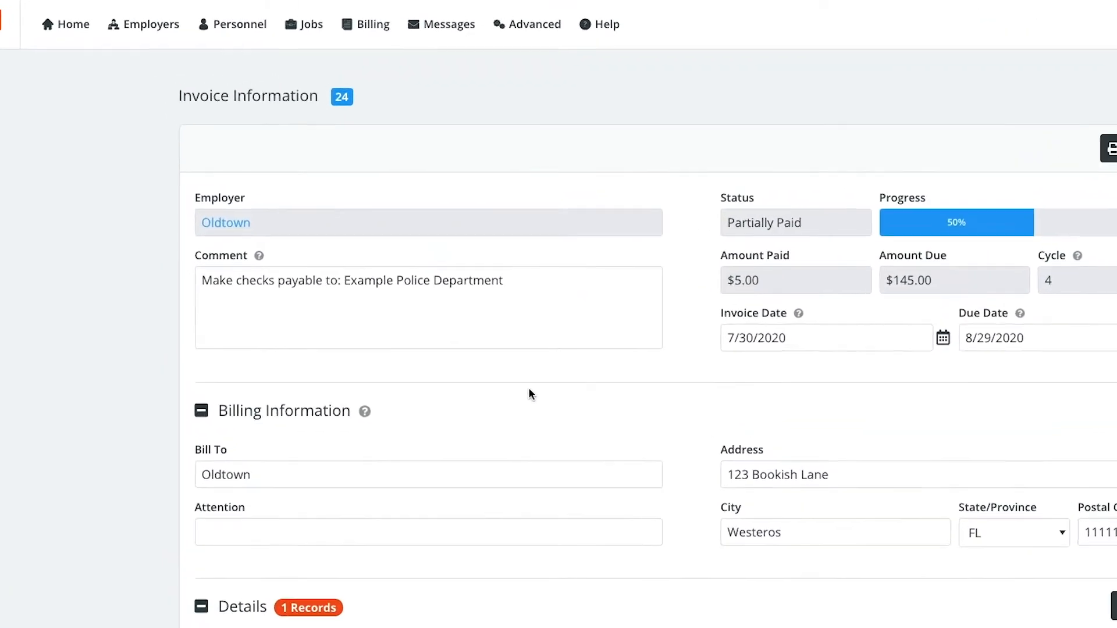
# Step: Bill the completed job 137 for Oldtown in bill cycle 4 via Bill Completed Jobs
pyautogui.click(369, 24)
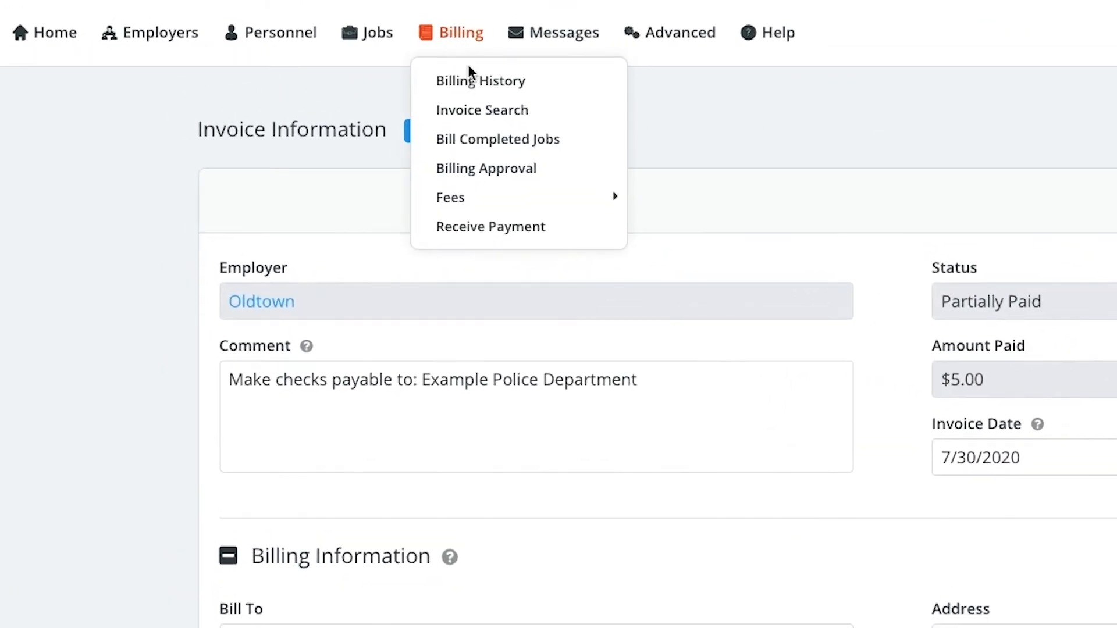
pyautogui.click(529, 143)
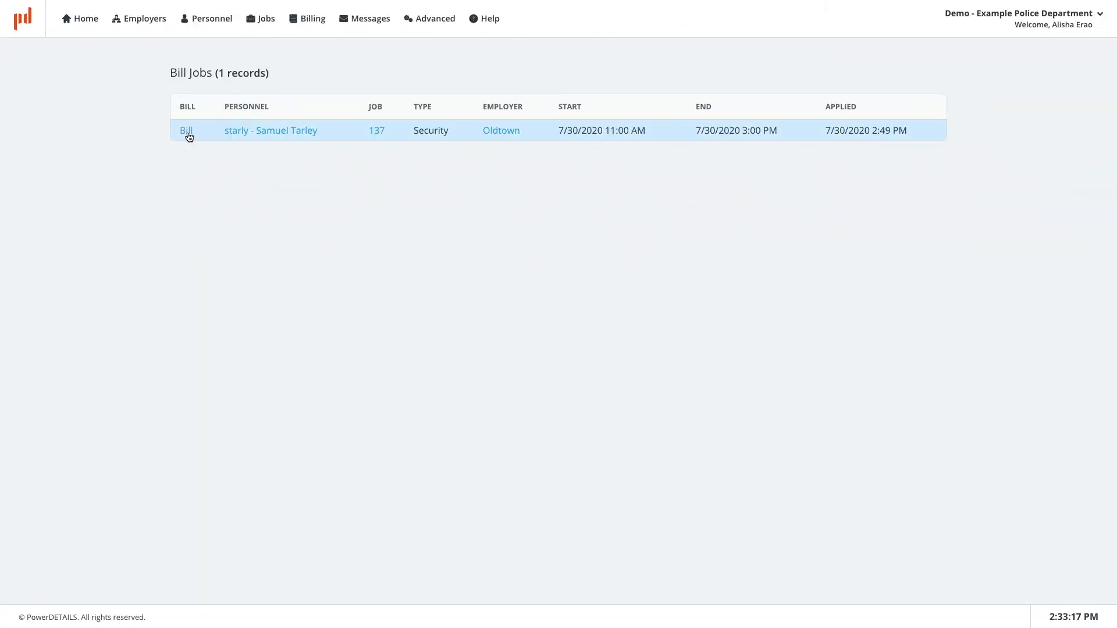
pyautogui.click(187, 131)
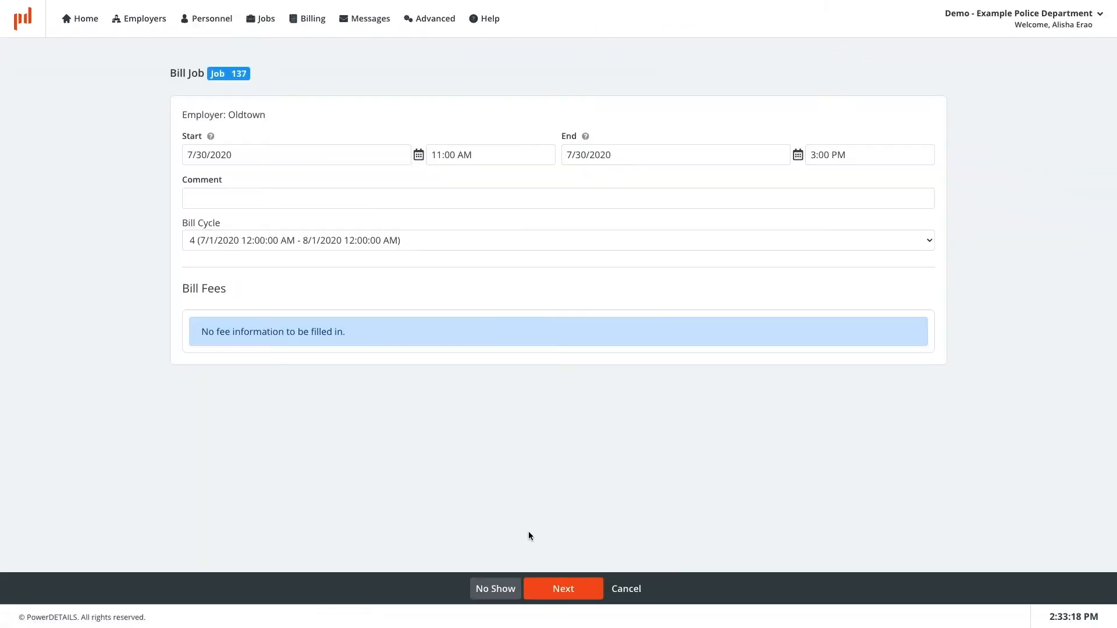
pyautogui.click(577, 592)
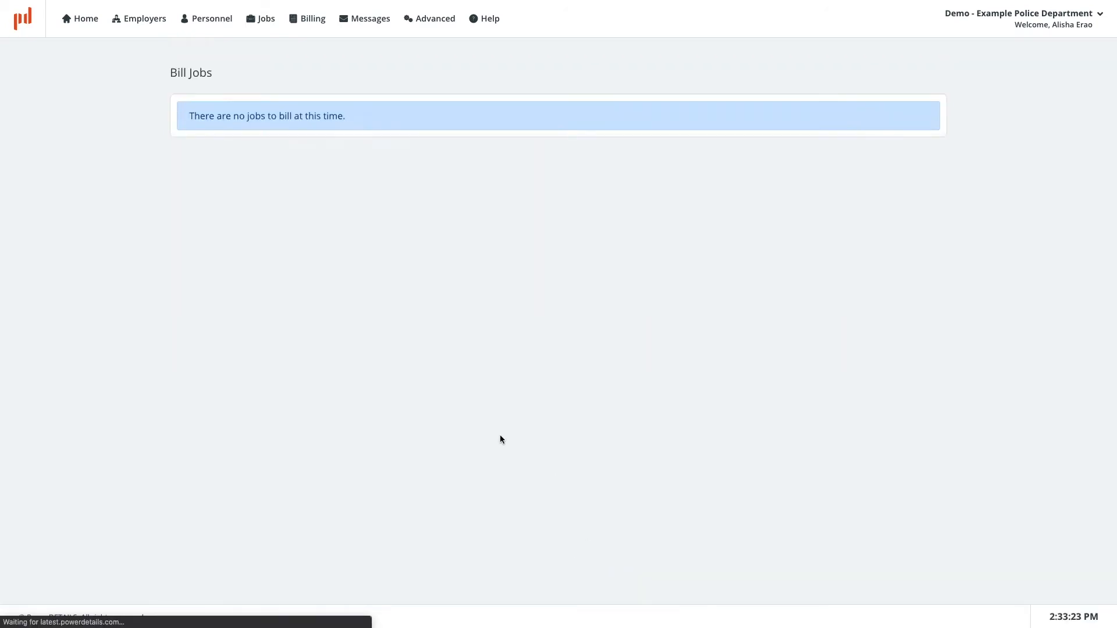
# Step: Open invoice 22 from the invoice search to inspect it, then close it
pyautogui.click(313, 19)
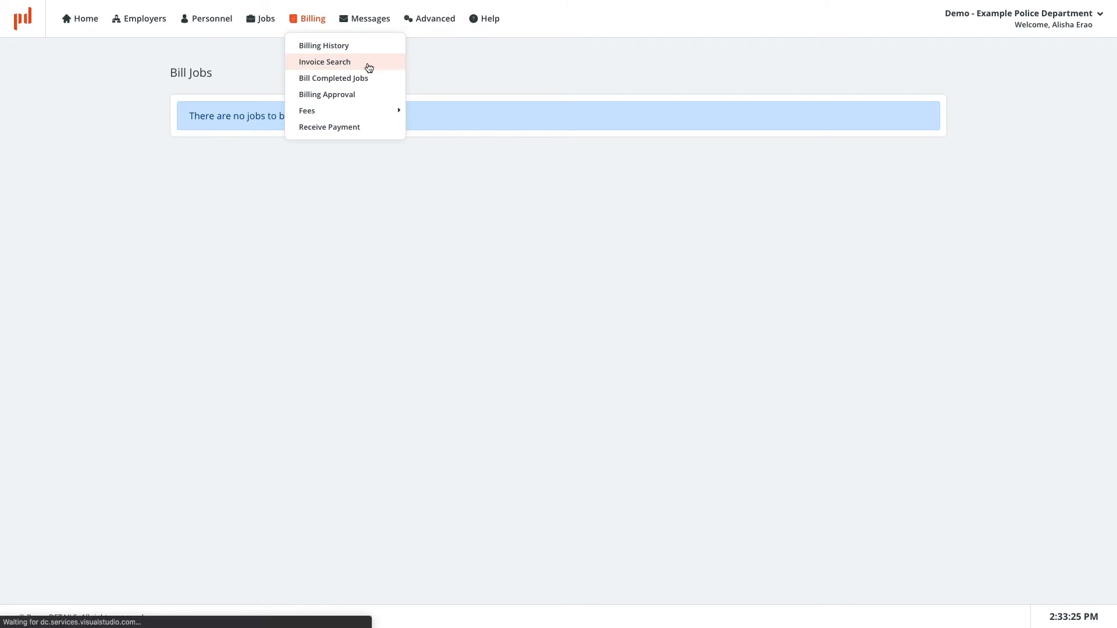
pyautogui.click(369, 65)
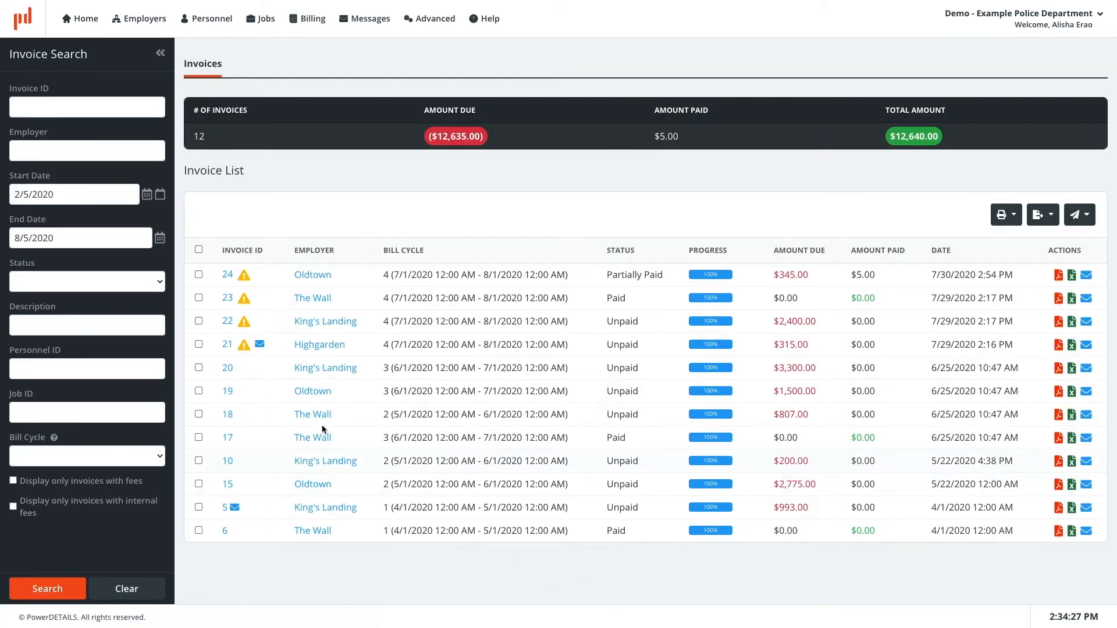
pyautogui.click(226, 323)
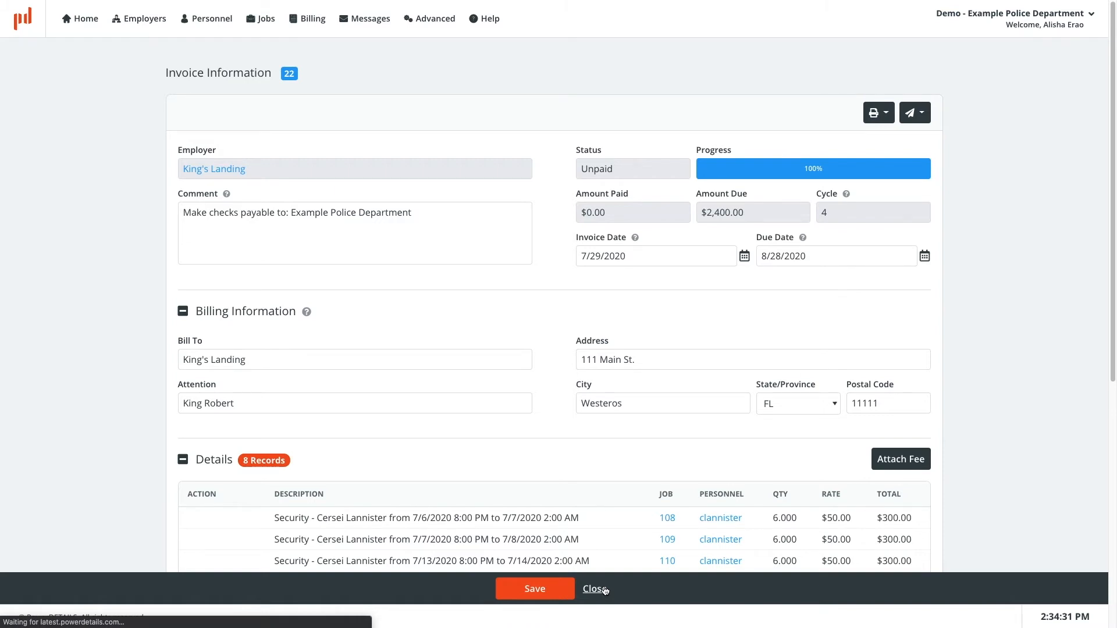
pyautogui.click(605, 591)
# Step: Void invoice 21 for Highgarden, confirming the void
pyautogui.click(226, 346)
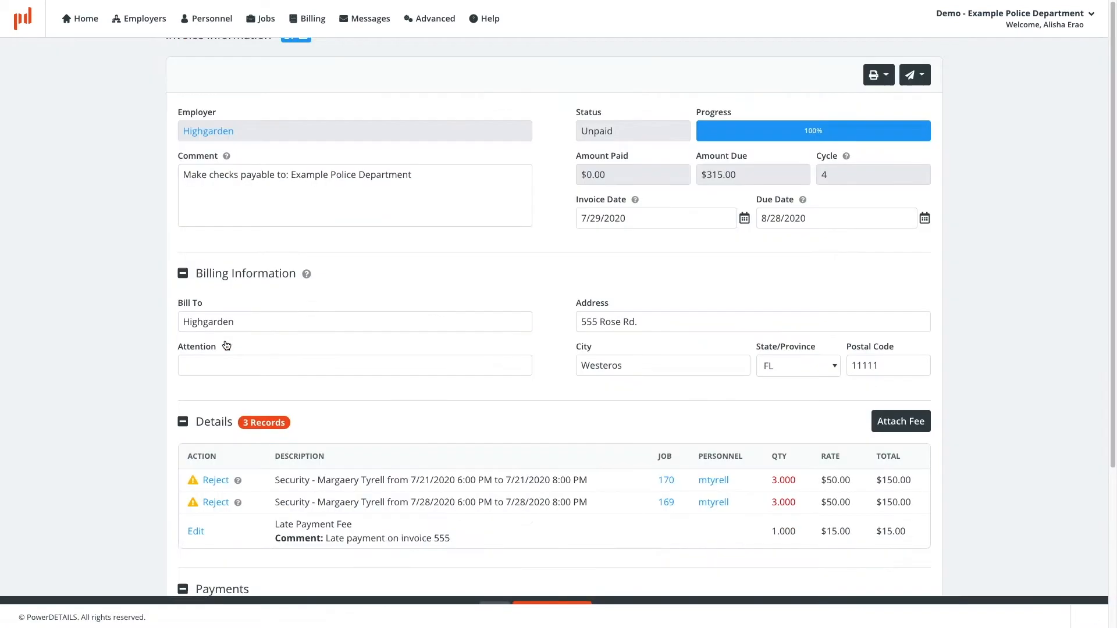
pyautogui.scroll(-2, 154, 464)
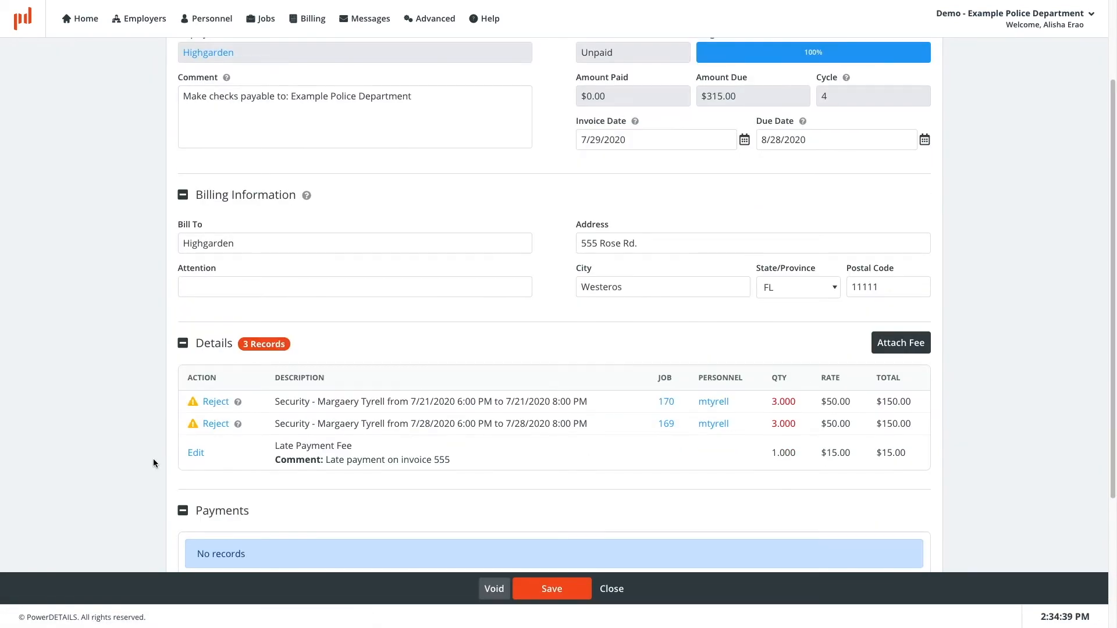
pyautogui.click(498, 591)
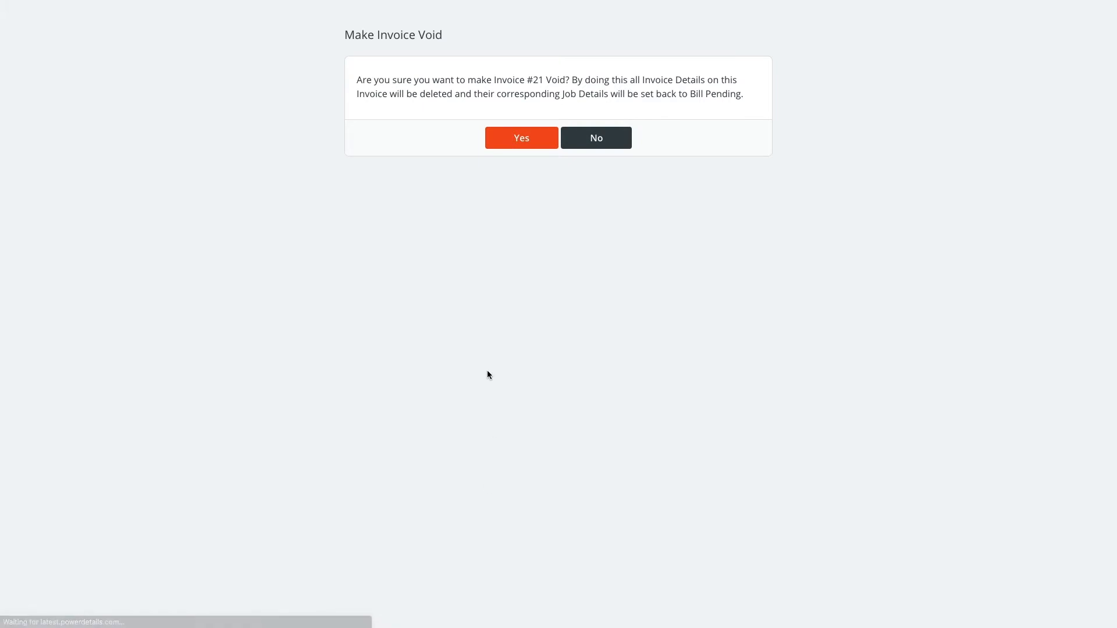
pyautogui.click(526, 144)
# Step: Open the Bill Completed Jobs list to view Highgarden's jobs returned for billing
pyautogui.scroll(-2, 508, 471)
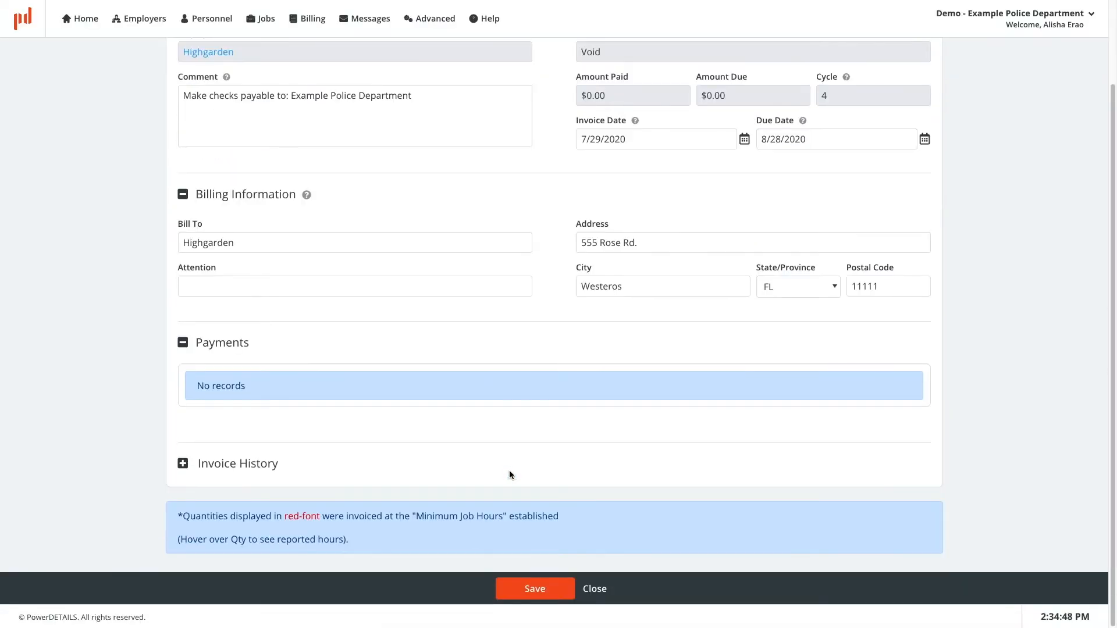
pyautogui.click(319, 28)
pyautogui.click(366, 78)
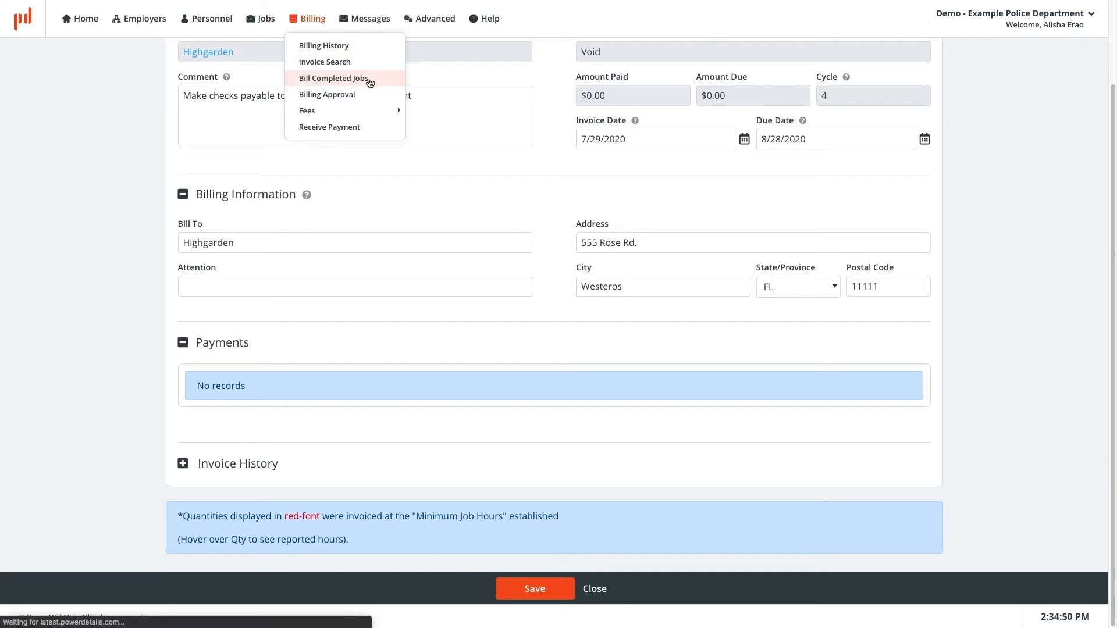
pyautogui.click(307, 27)
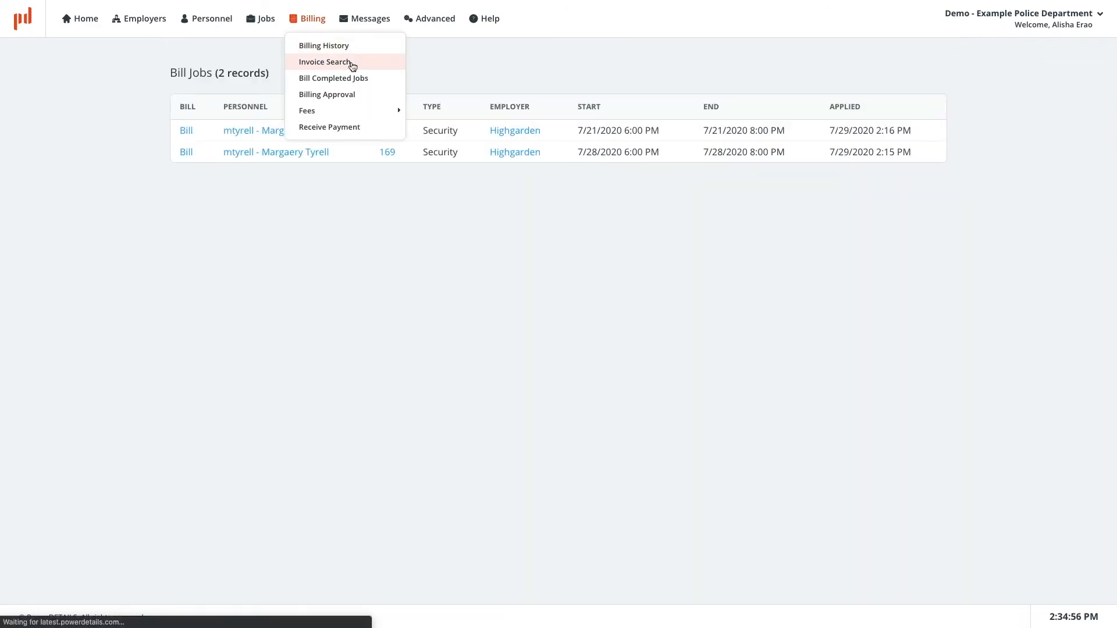
# Step: Open invoice 24 for Oldtown from the invoice search and inspect its minimum-hours quantity for job 121
pyautogui.click(351, 65)
pyautogui.click(227, 274)
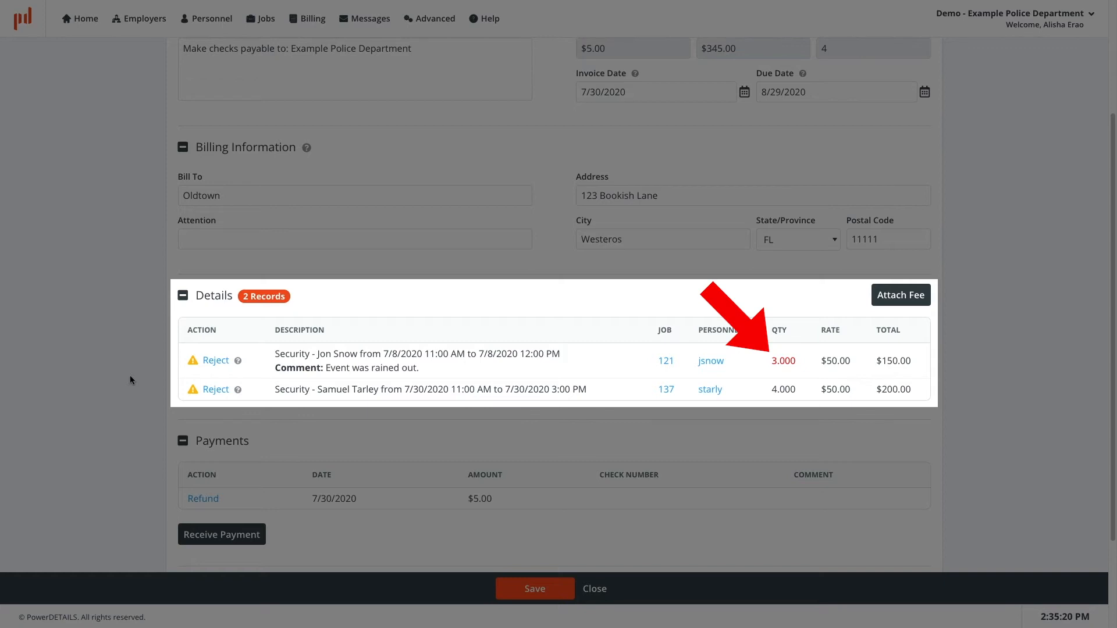
pyautogui.moveTo(779, 361)
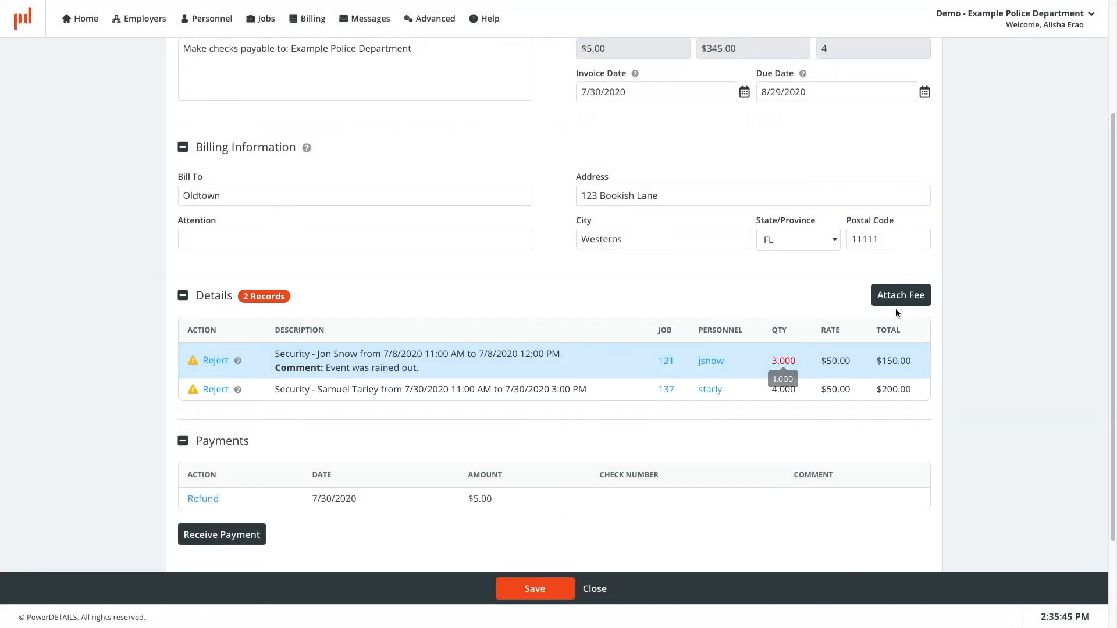
# Step: Preview invoice 24's printable report and its export and send options, then close the invoice
pyautogui.scroll(3, 975, 245)
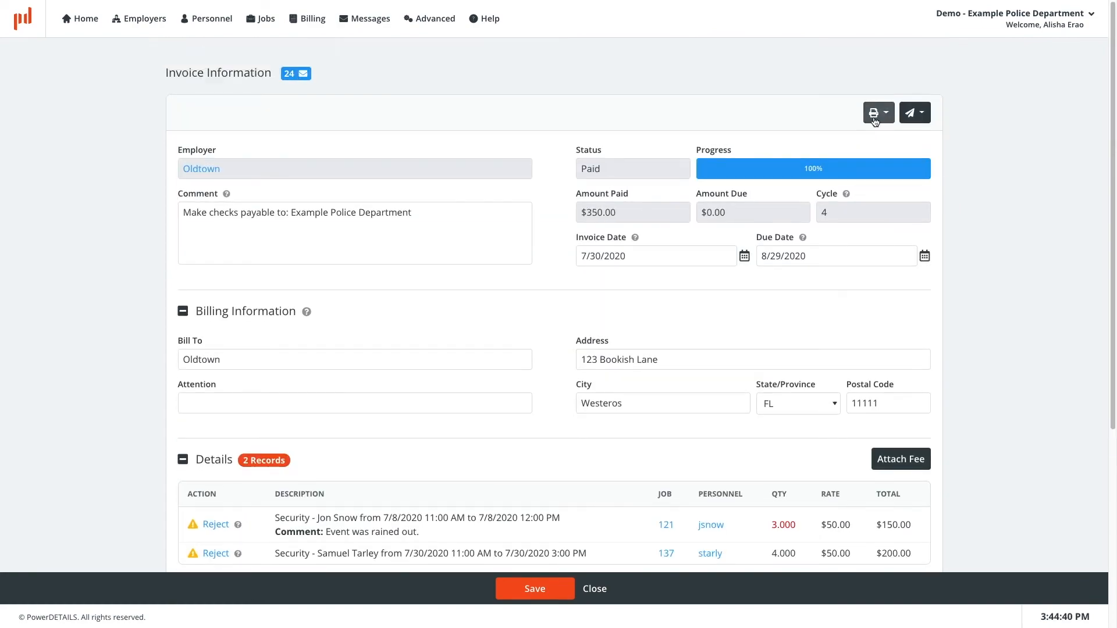
pyautogui.click(877, 112)
pyautogui.click(876, 139)
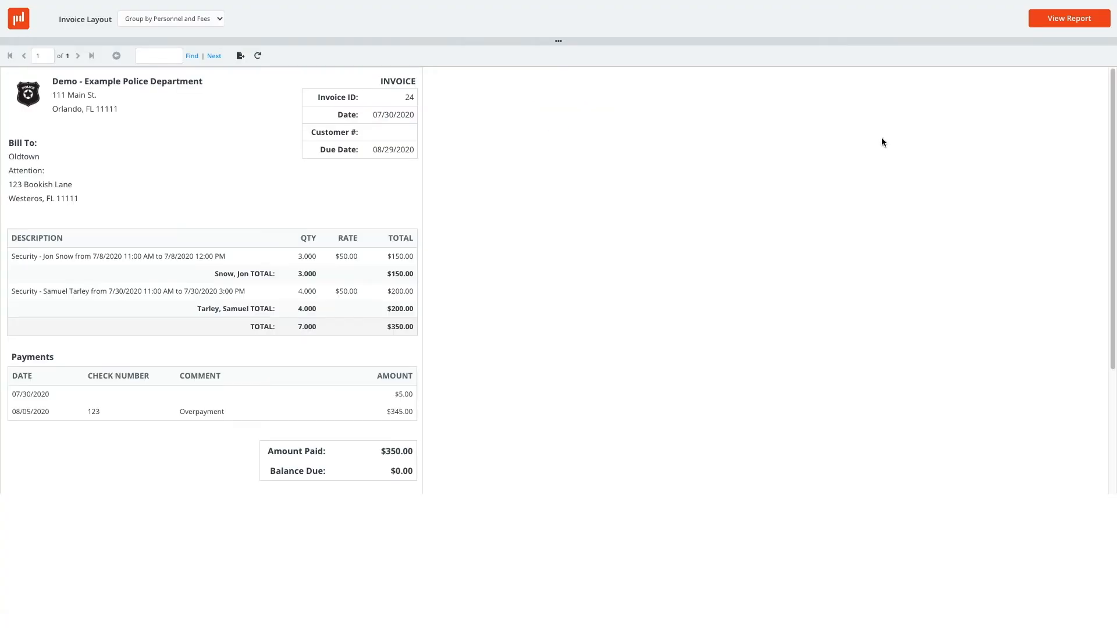
pyautogui.click(246, 57)
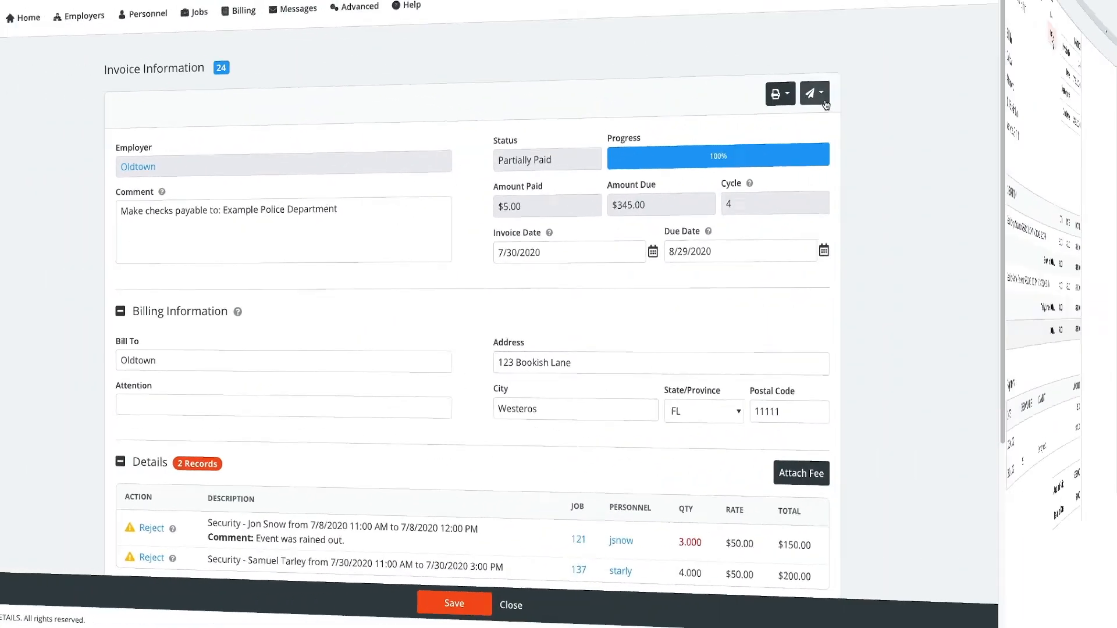
pyautogui.click(924, 118)
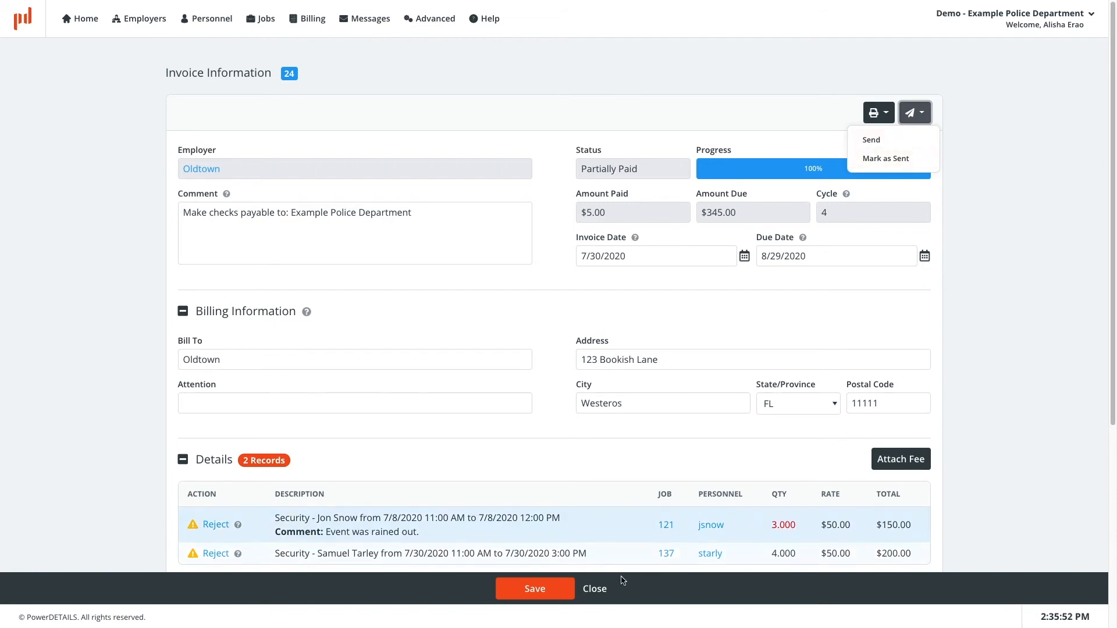
pyautogui.click(594, 590)
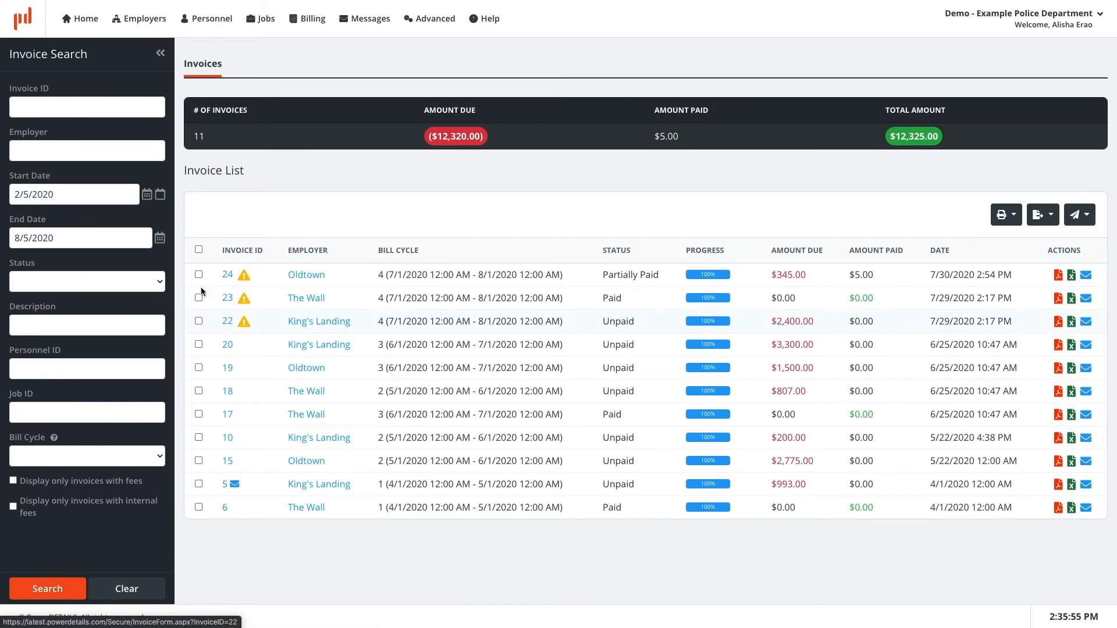
# Step: Mark invoices 24 and 23 as sent from the invoice list
pyautogui.click(198, 274)
pyautogui.click(198, 298)
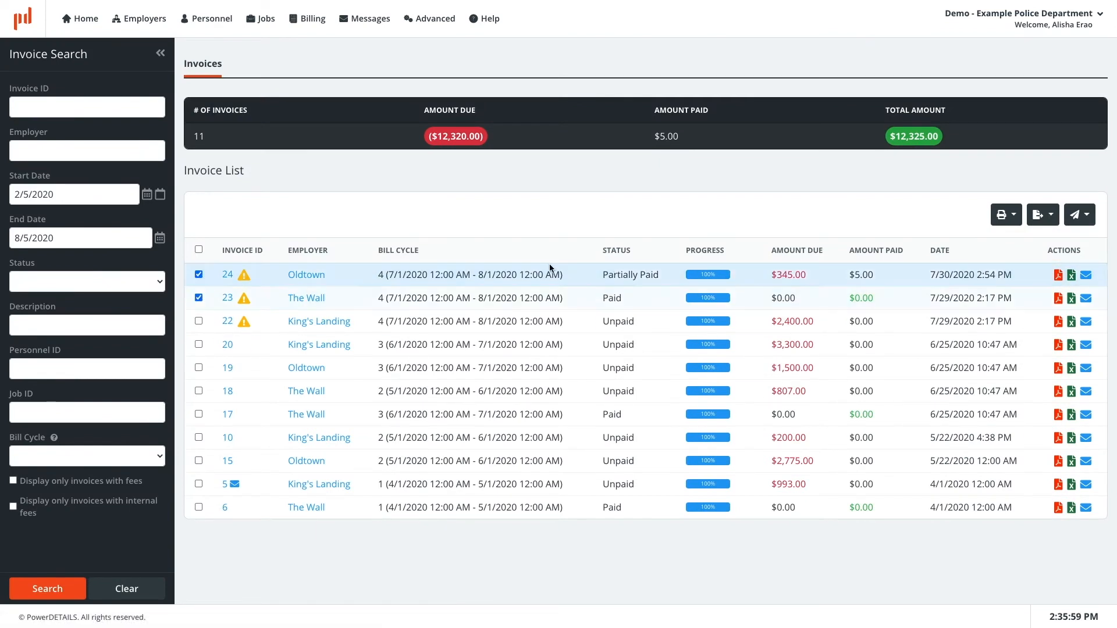
pyautogui.click(1080, 215)
pyautogui.click(1051, 260)
pyautogui.click(543, 346)
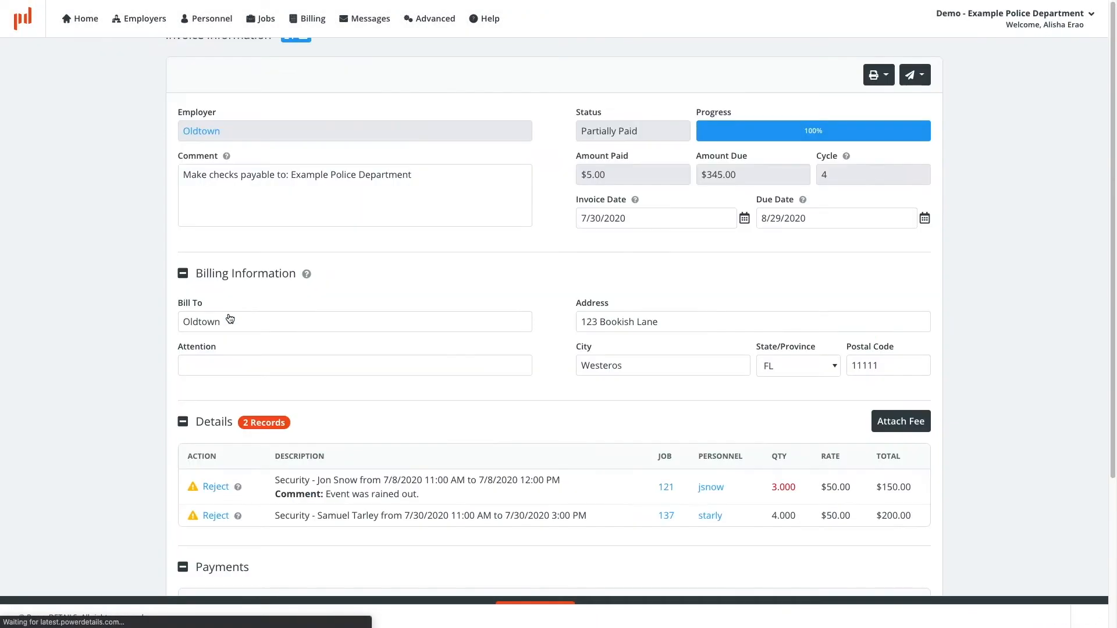
# Step: Expand invoice 24's Invoice History, then open and cancel its Receive Payment form
pyautogui.scroll(-5, 156, 470)
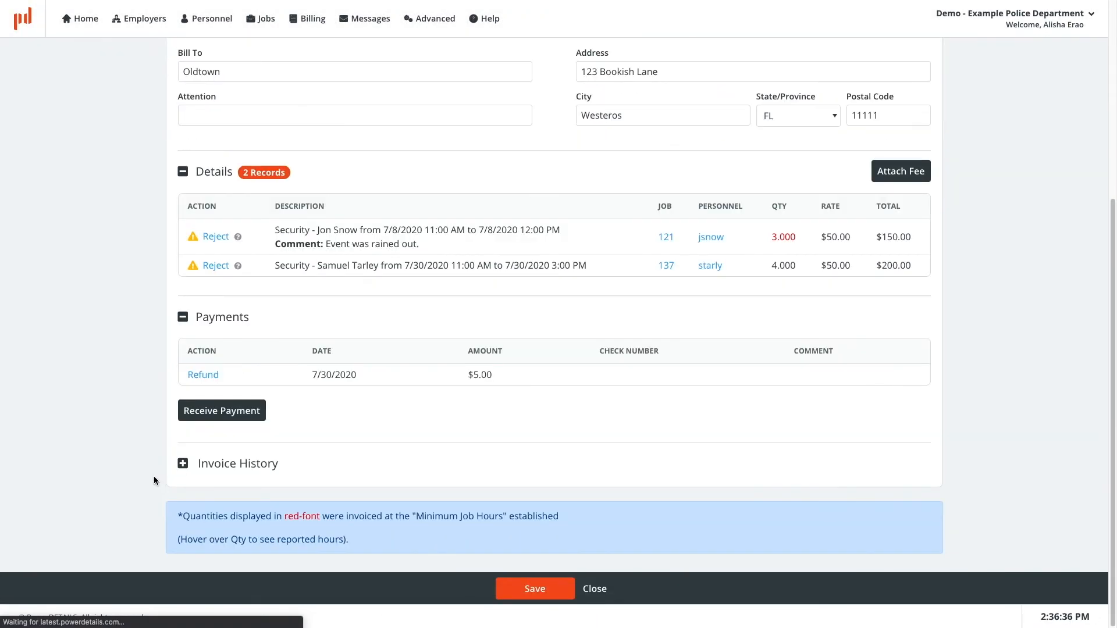
pyautogui.click(239, 472)
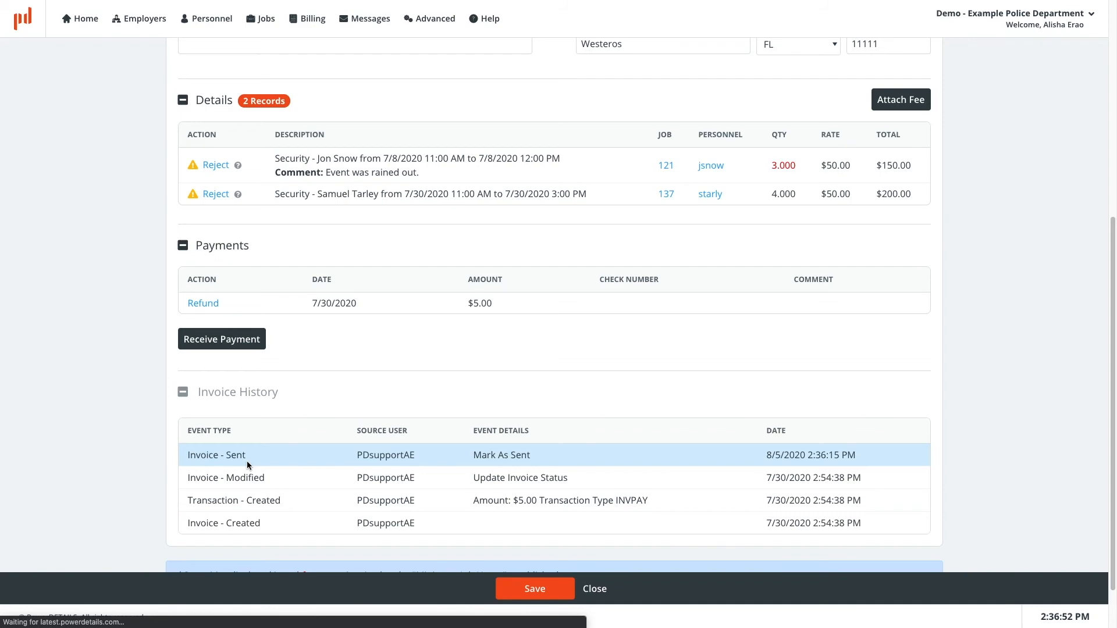
pyautogui.click(251, 346)
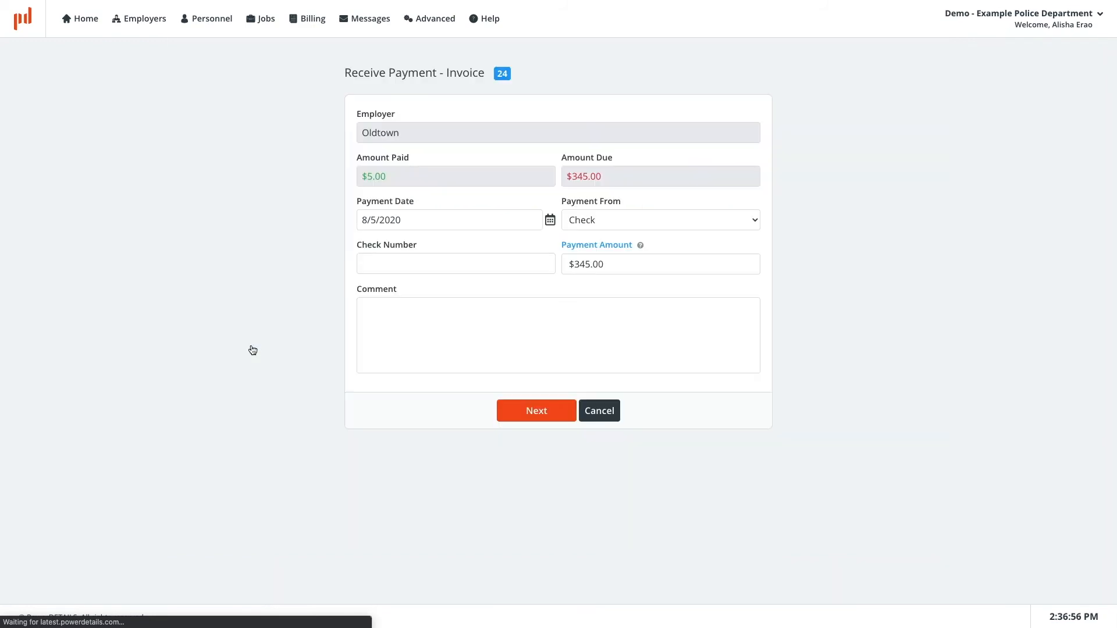
pyautogui.click(612, 418)
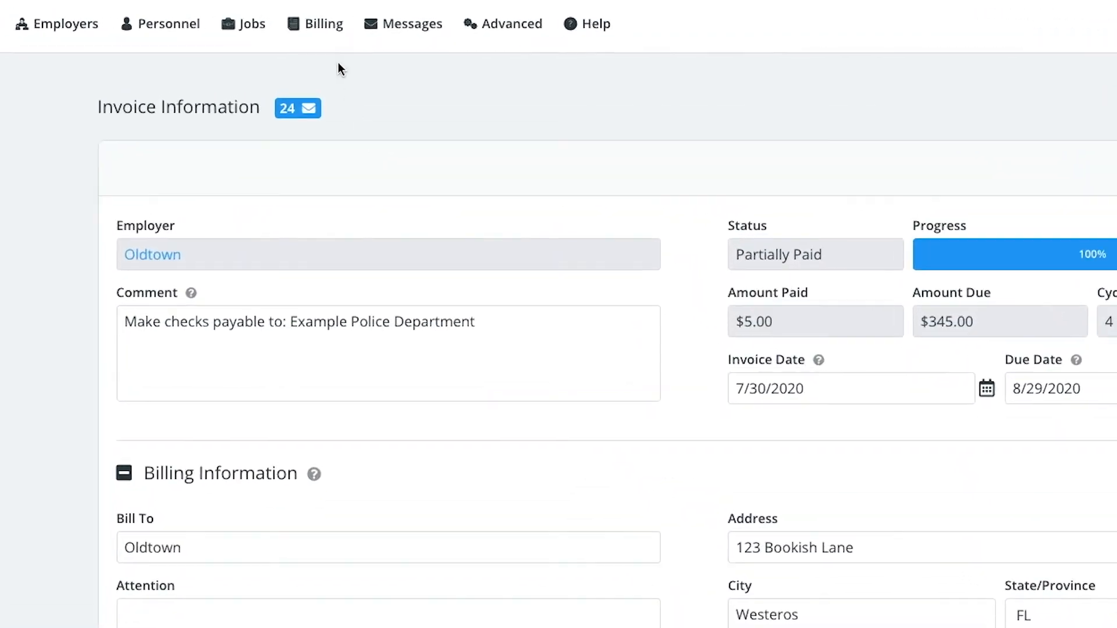
# Step: Open the accounts receivable list and open invoice 24's payment form, then cancel it
pyautogui.click(312, 18)
pyautogui.click(442, 229)
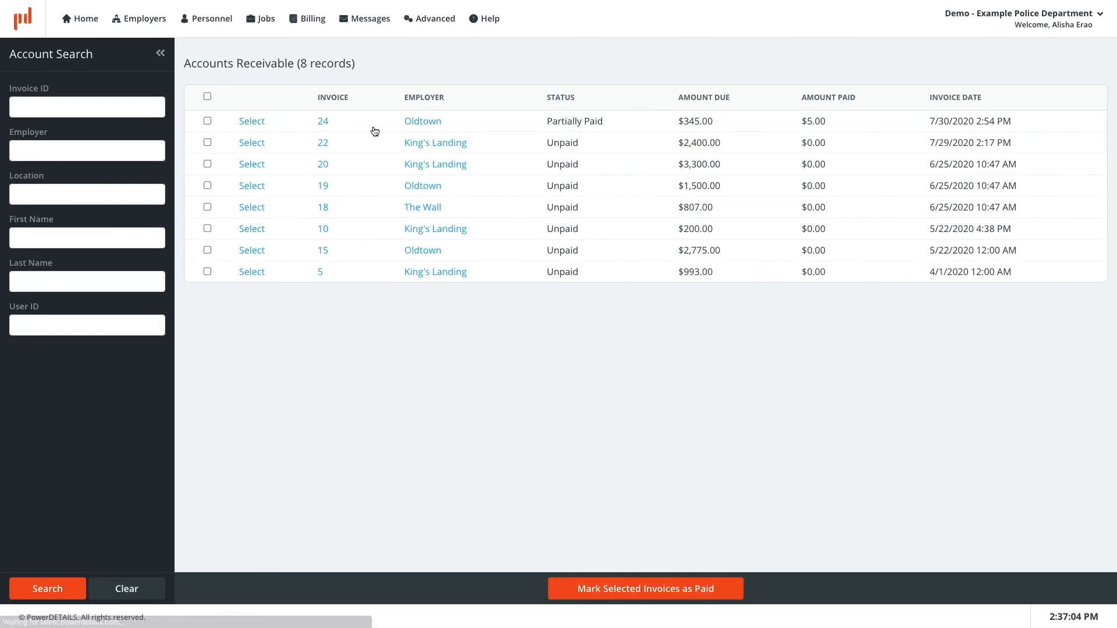
pyautogui.click(252, 122)
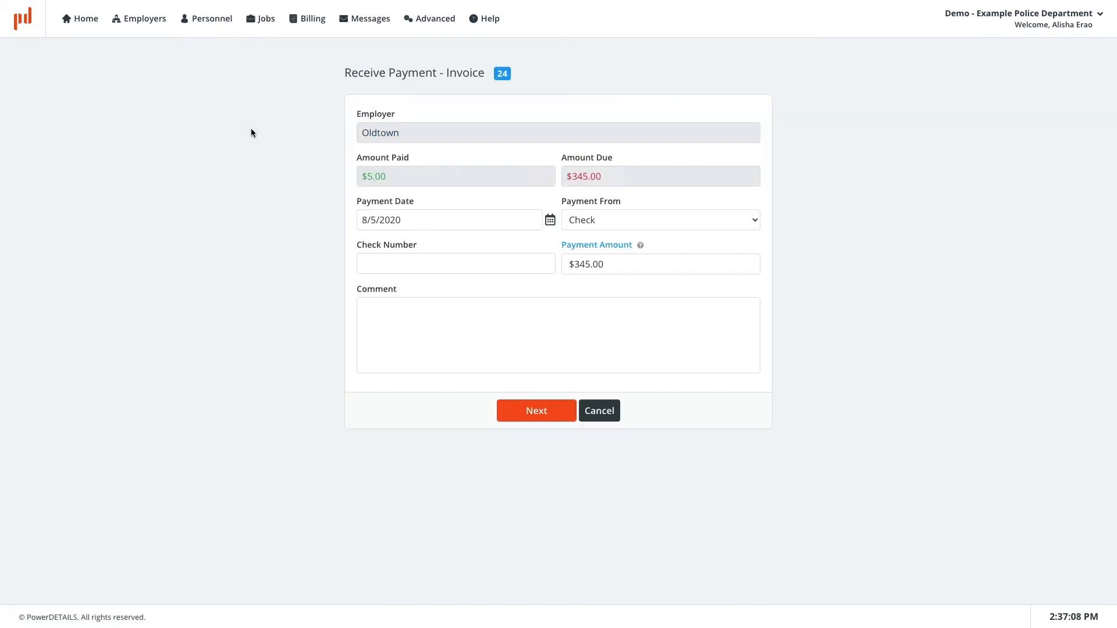
pyautogui.click(614, 411)
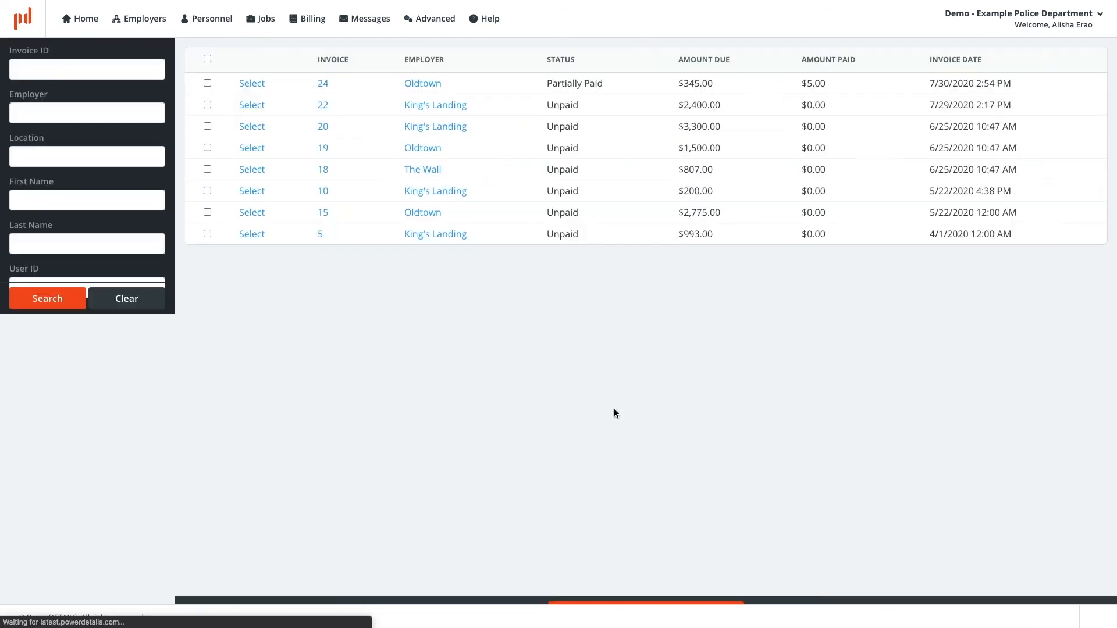
# Step: Mark invoices 15 and 5 as paid from the accounts receivable list
pyautogui.click(208, 272)
pyautogui.click(207, 250)
pyautogui.click(615, 586)
pyautogui.click(658, 103)
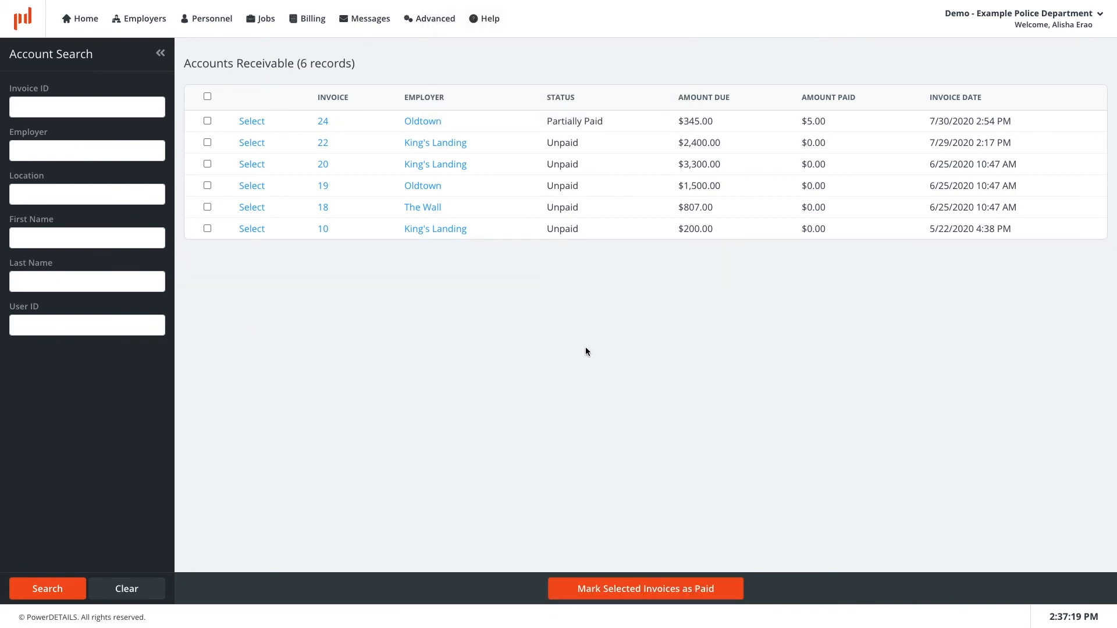
# Step: Record a $400 check payment on invoice 24 with check number 123 and comment Overpayment, and save it
pyautogui.click(252, 121)
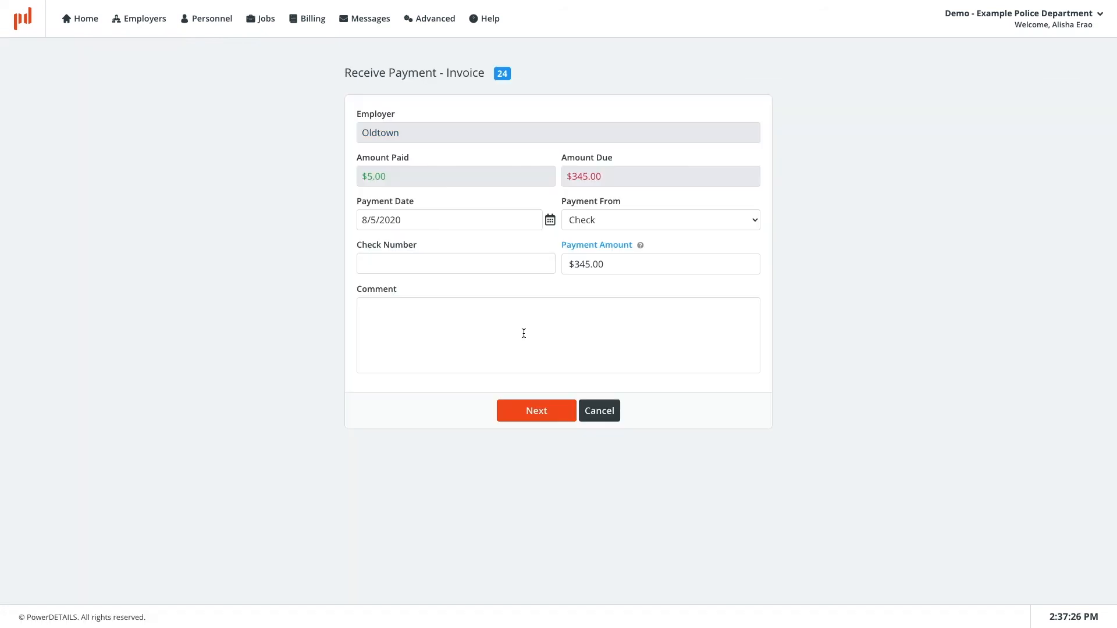
pyautogui.click(448, 264)
pyautogui.write('123')
pyautogui.click(608, 265)
pyautogui.write('400')
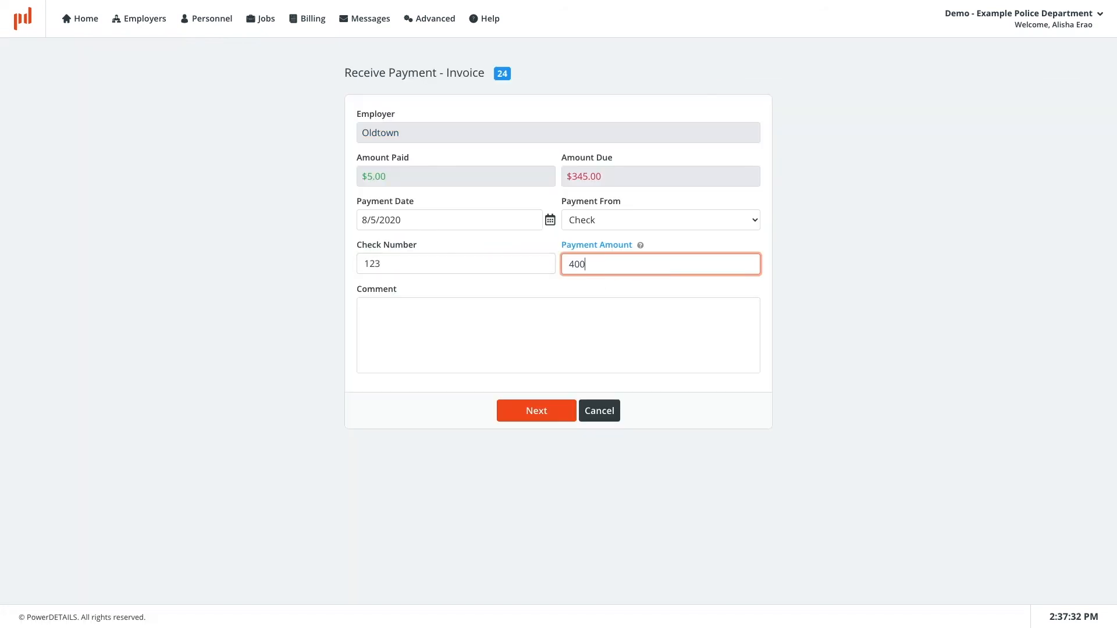
pyautogui.click(606, 321)
pyautogui.write('Overpayment')
pyautogui.click(536, 412)
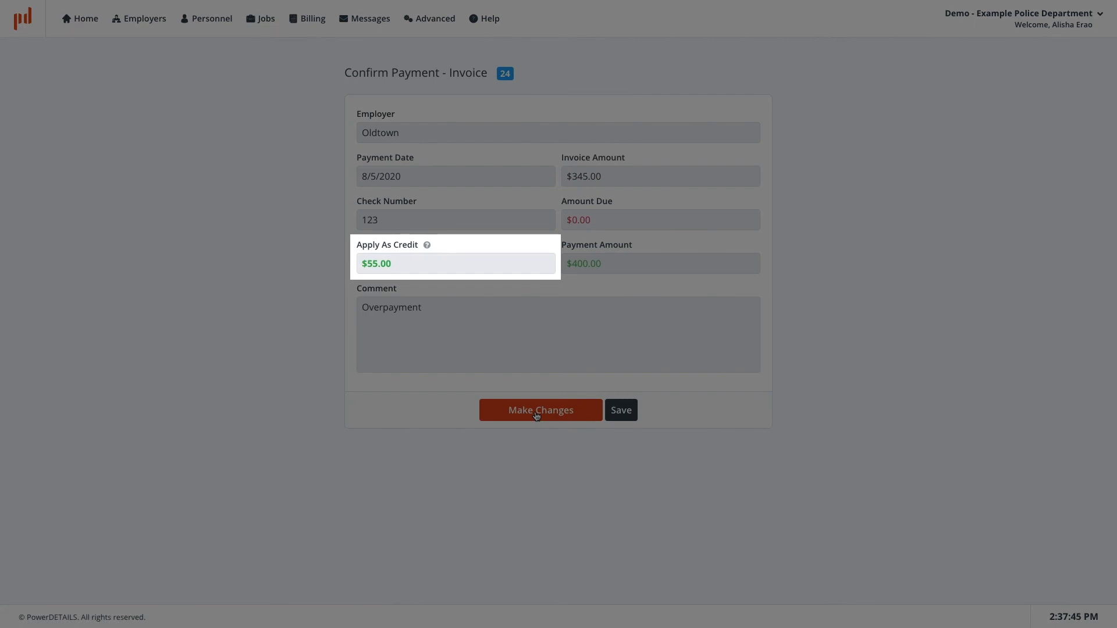
pyautogui.click(621, 410)
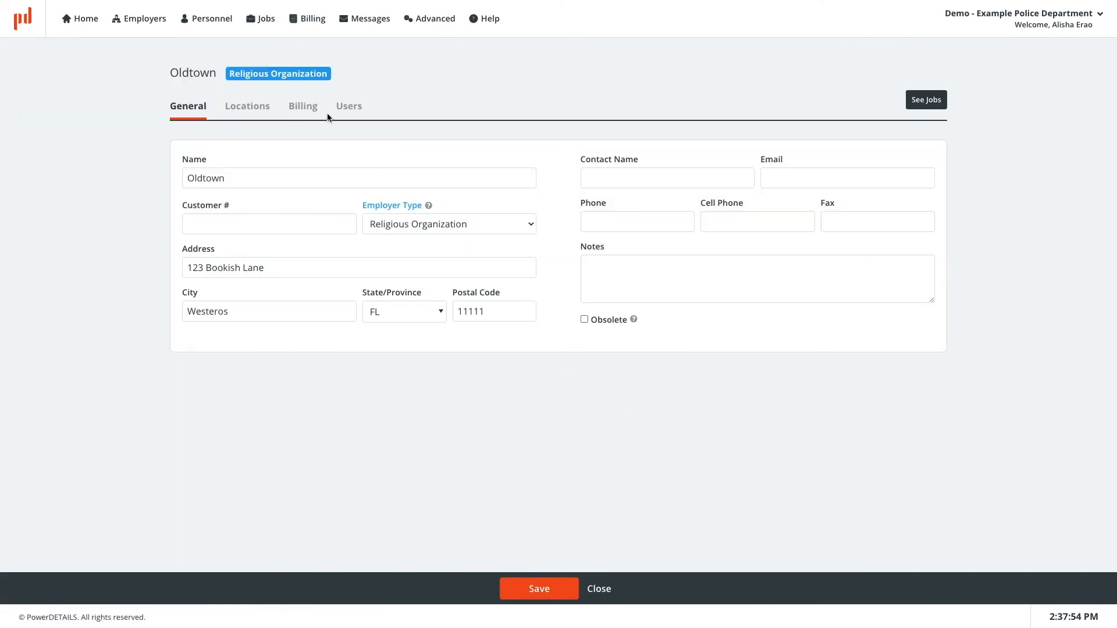
# Step: Delete Oldtown's overpayment credit with the reason Accidental entry
pyautogui.click(305, 107)
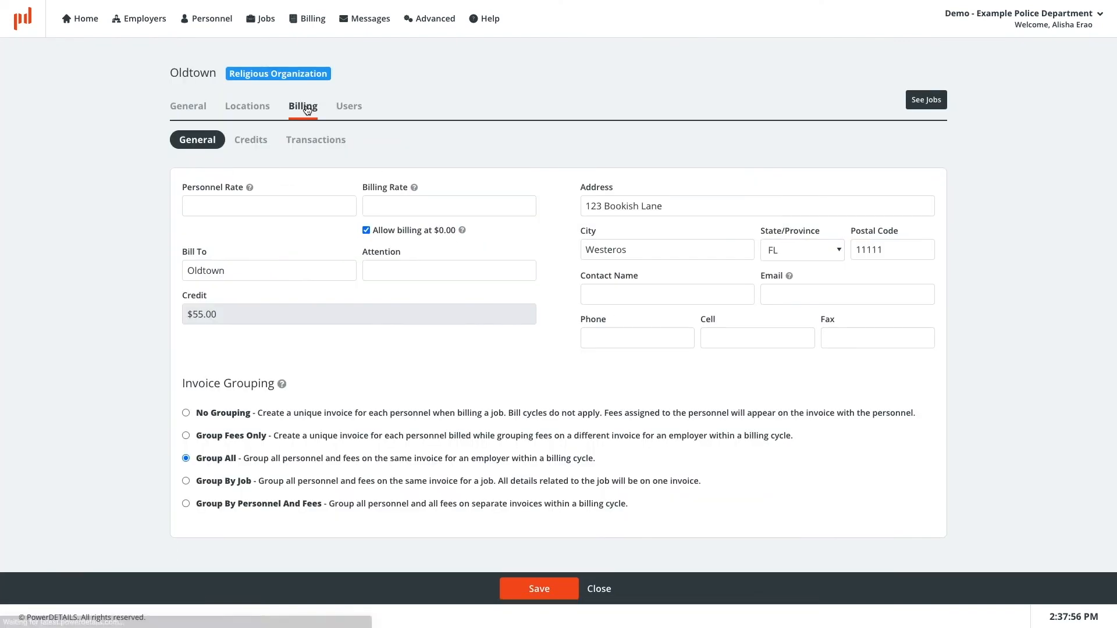
pyautogui.click(252, 140)
pyautogui.click(891, 313)
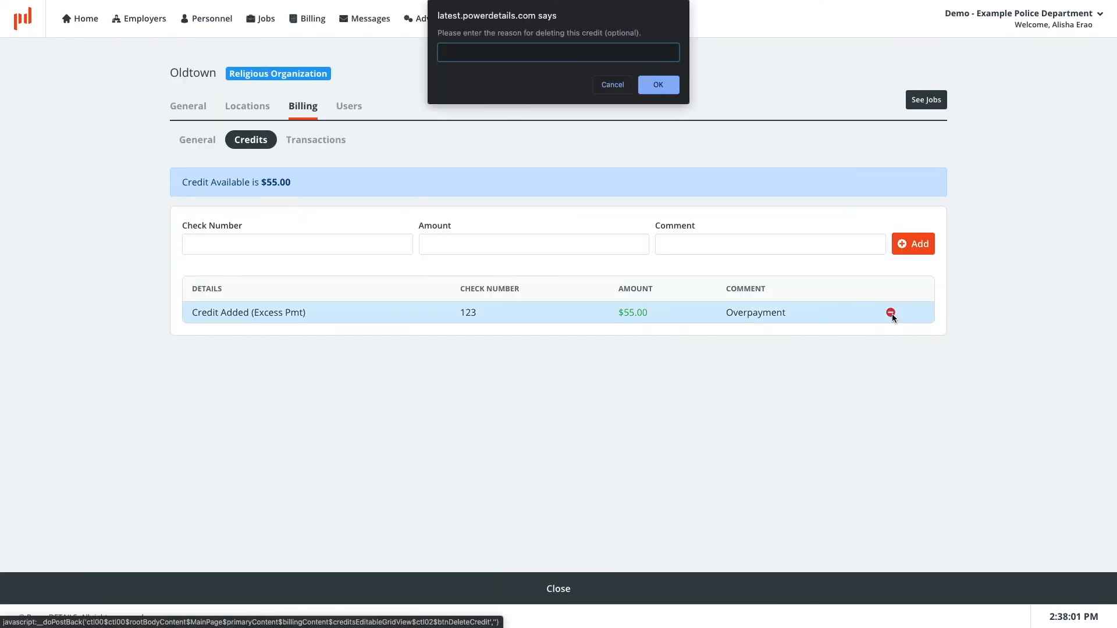
pyautogui.write('Accidental entry')
pyautogui.press('Return')
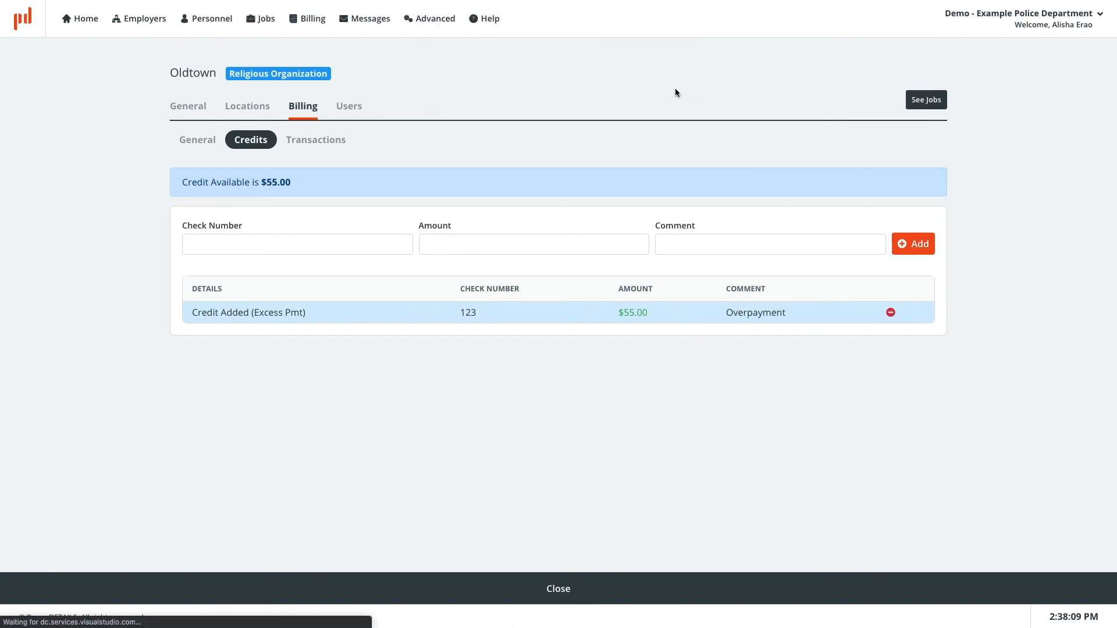
# Step: Add a manual $55 credit for Oldtown with check number 555 and comment Credit
pyautogui.click(334, 247)
pyautogui.write('555')
pyautogui.press('Tab')
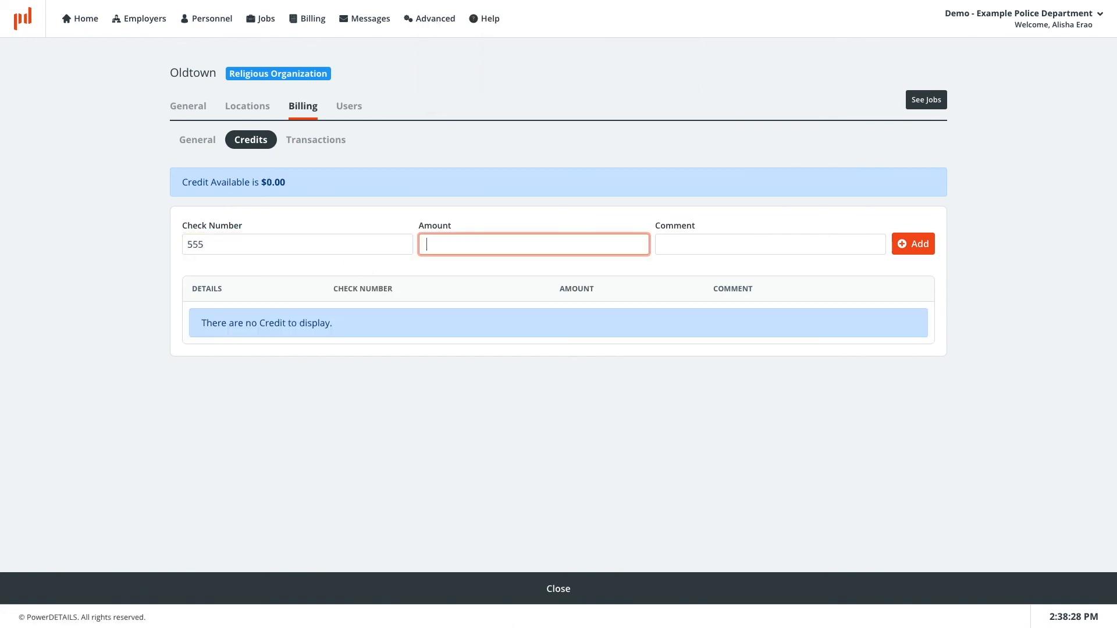
pyautogui.write('55')
pyautogui.press('Tab')
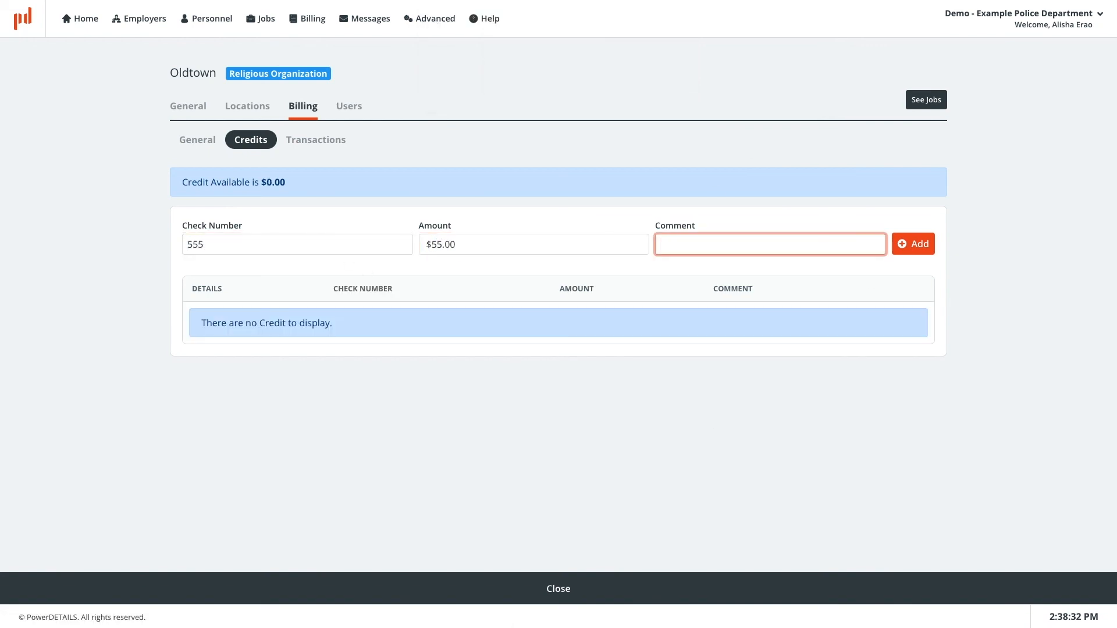
pyautogui.write('Credit')
pyautogui.click(914, 249)
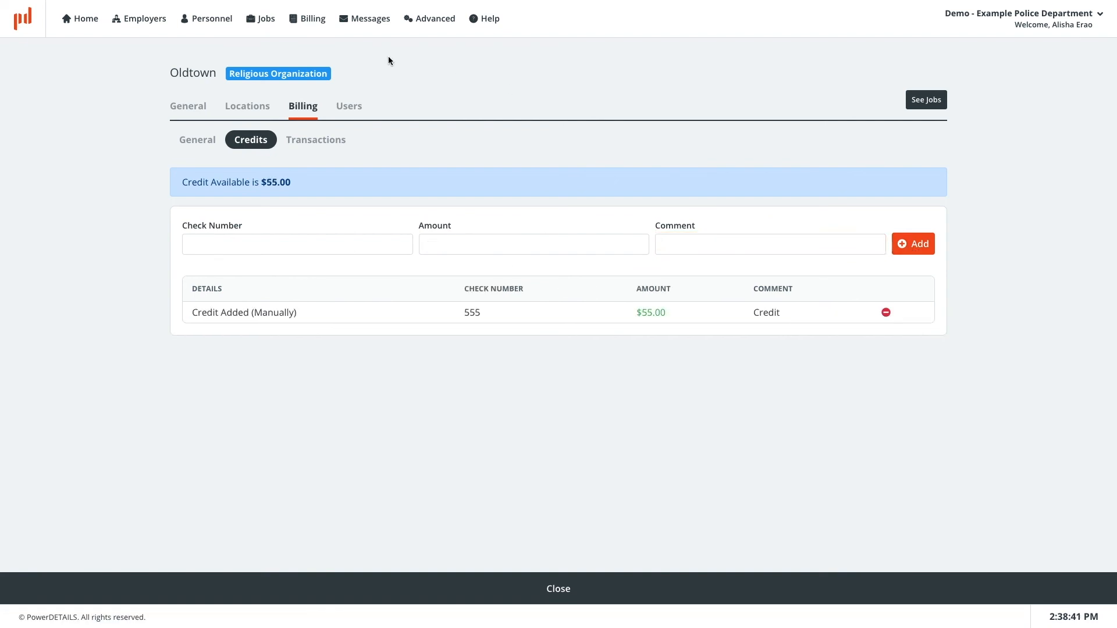
# Step: Apply Oldtown's available credit as a payment on invoice 19 from accounts receivable
pyautogui.moveTo(312, 20)
pyautogui.click(345, 128)
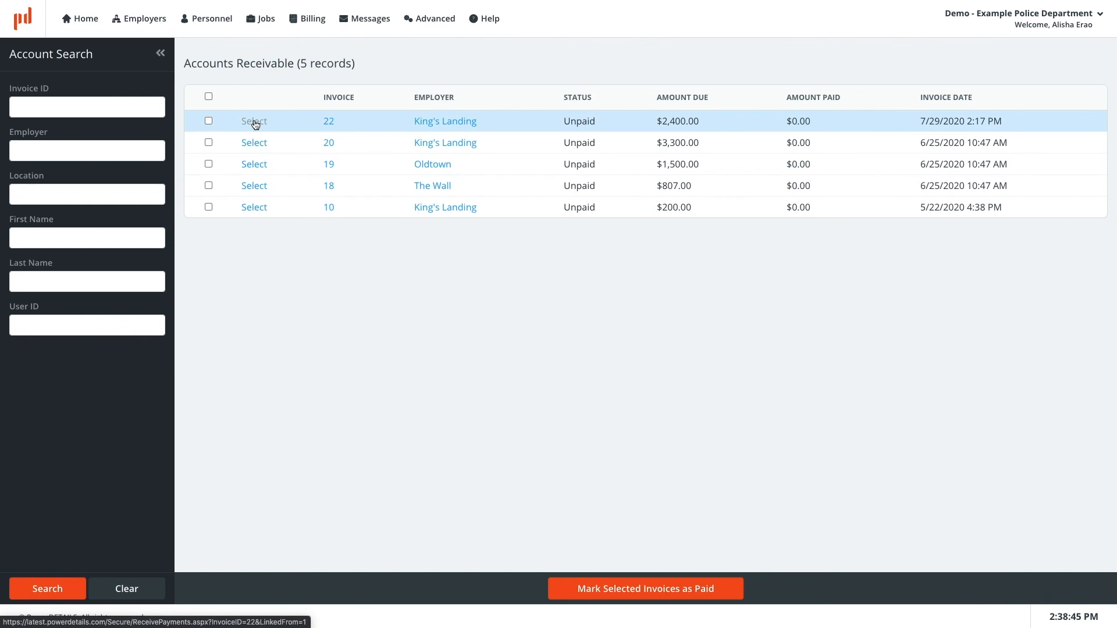
pyautogui.click(255, 166)
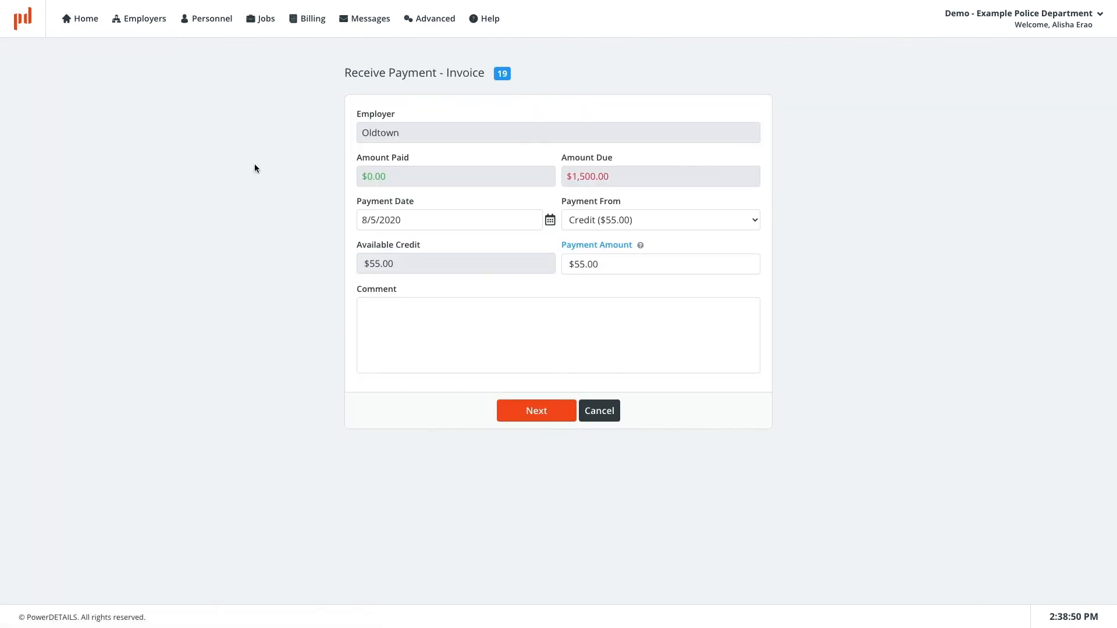
pyautogui.click(564, 411)
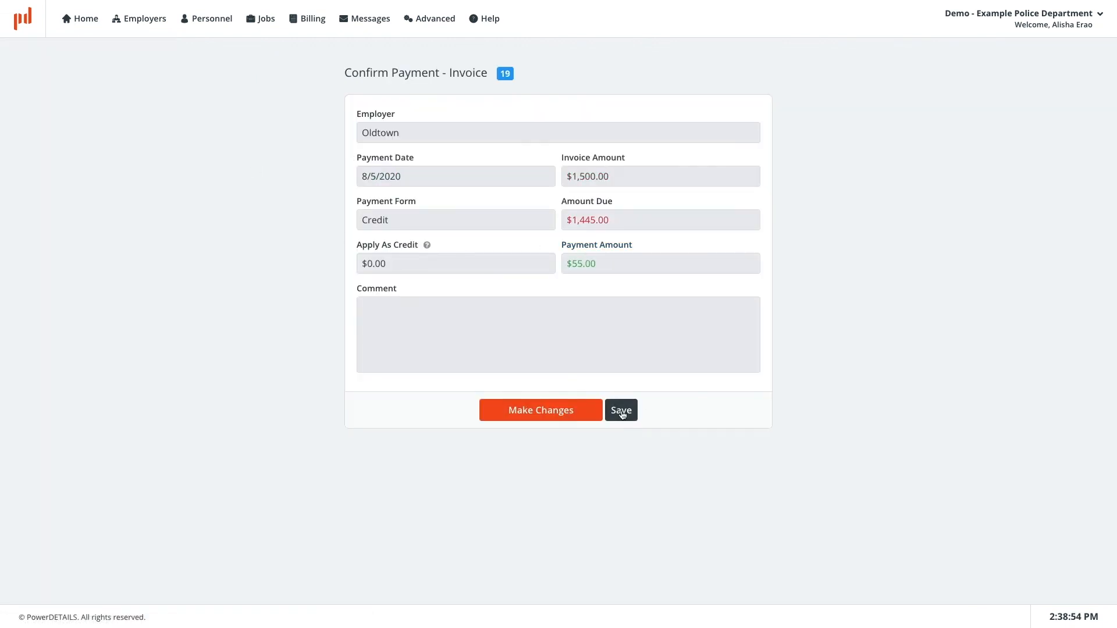